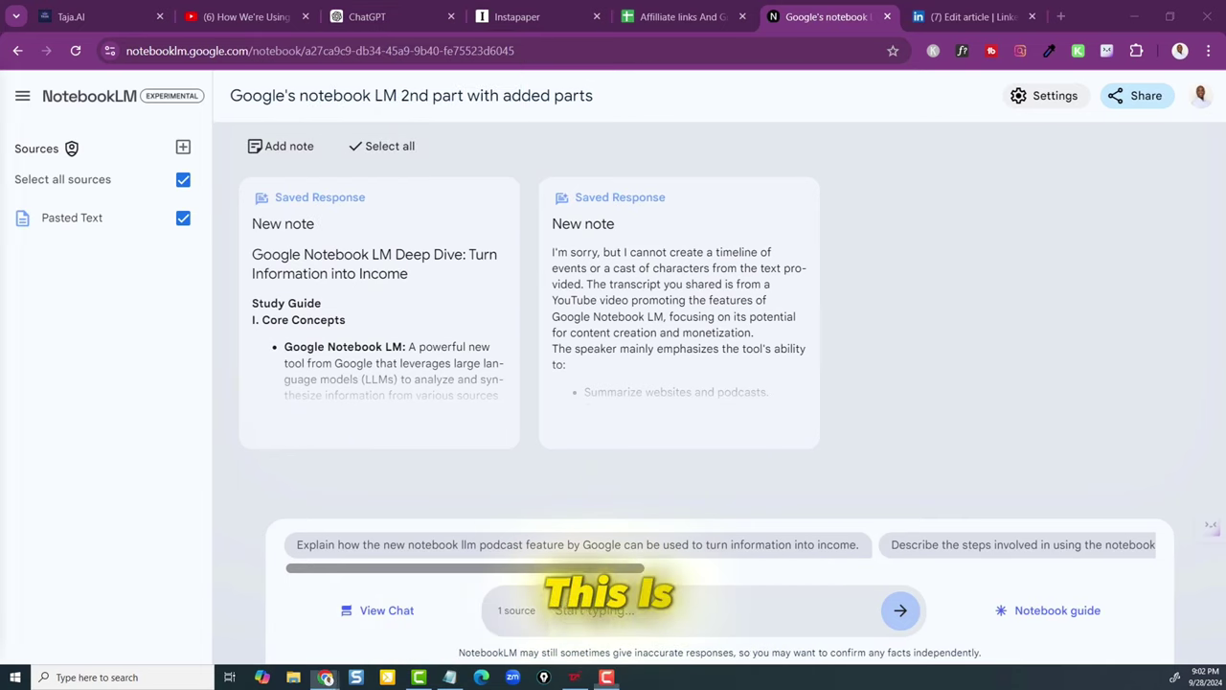
# - Drag the Google Docs window 'video about google llm 2nd part' over the NotebookLM notebook
pyautogui.moveTo(0, 77); pyautogui.dragTo(556, 34)
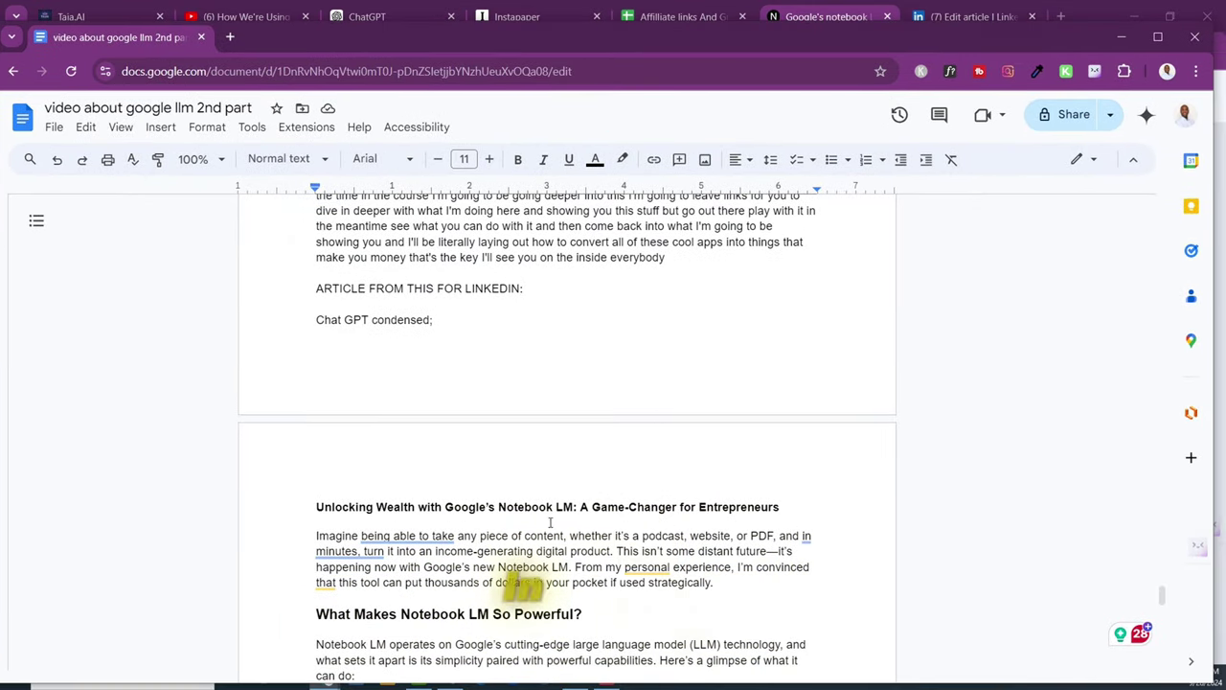
# - Scroll the Docs transcript back to page 7, then minimise Google Docs to reveal the NotebookLM notebook
pyautogui.moveTo(1162, 595); pyautogui.dragTo(1090, 482)
pyautogui.scroll(-1, 1089, 482)
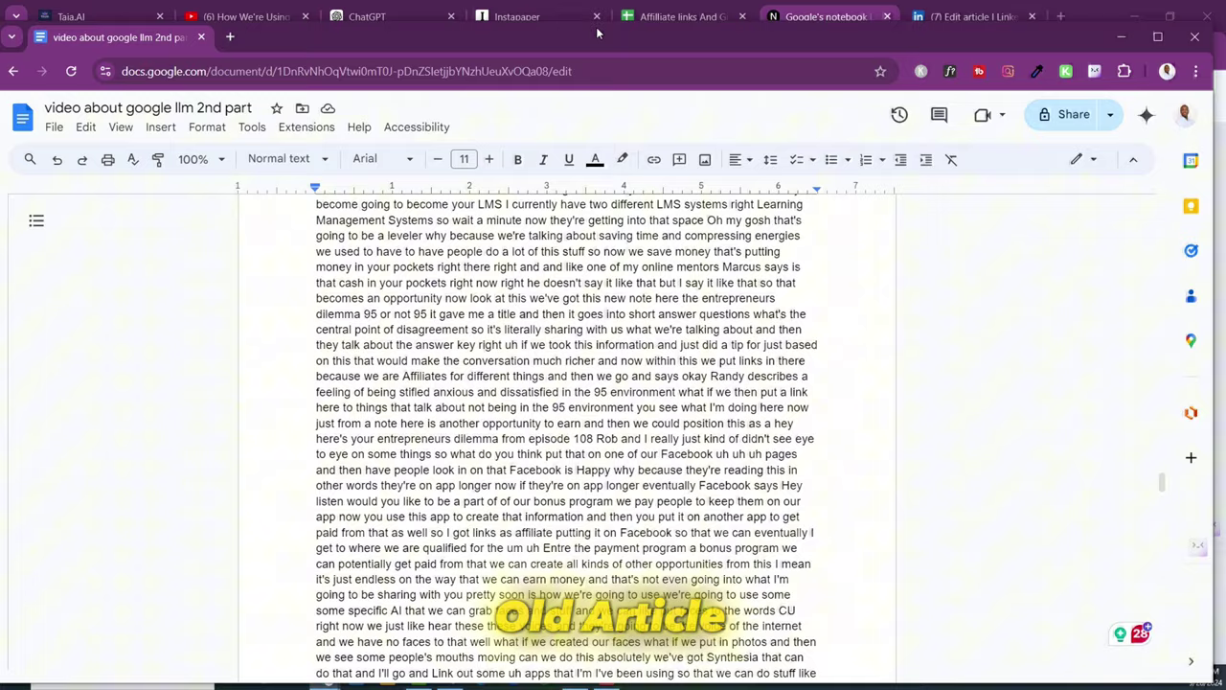
pyautogui.click(1121, 37)
pyautogui.moveTo(3, 345)
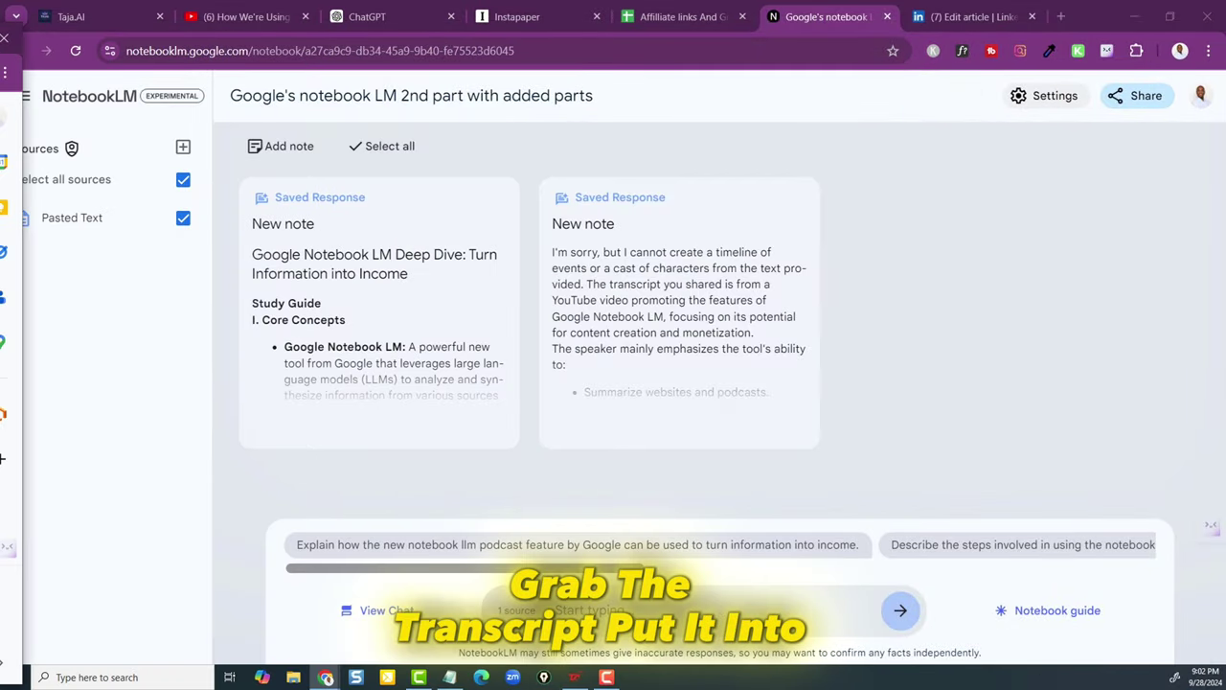
pyautogui.click(303, 273)
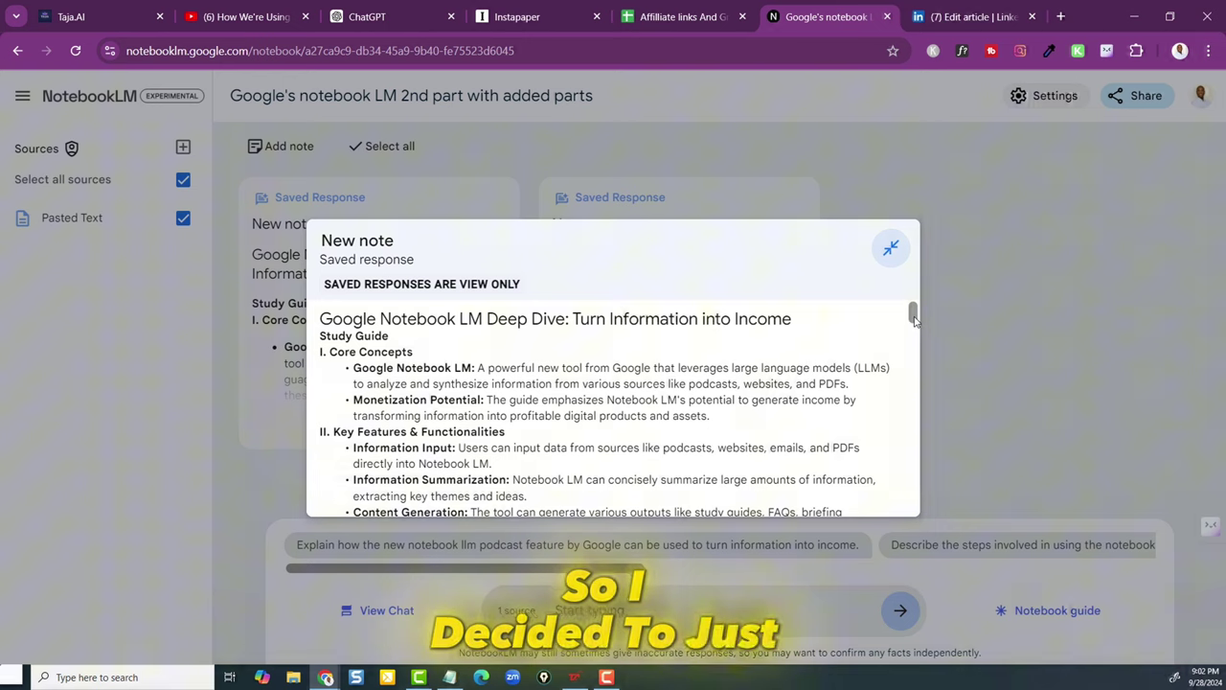
pyautogui.moveTo(912, 314); pyautogui.dragTo(936, 362)
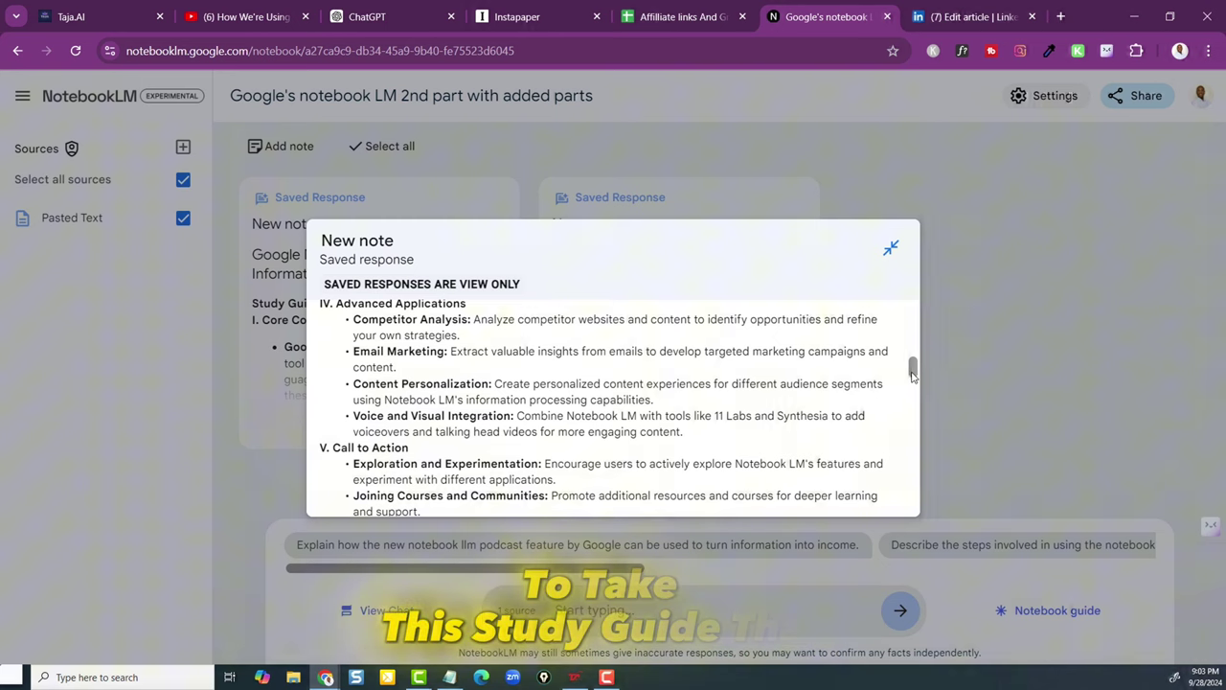
pyautogui.moveTo(913, 373); pyautogui.dragTo(901, 307)
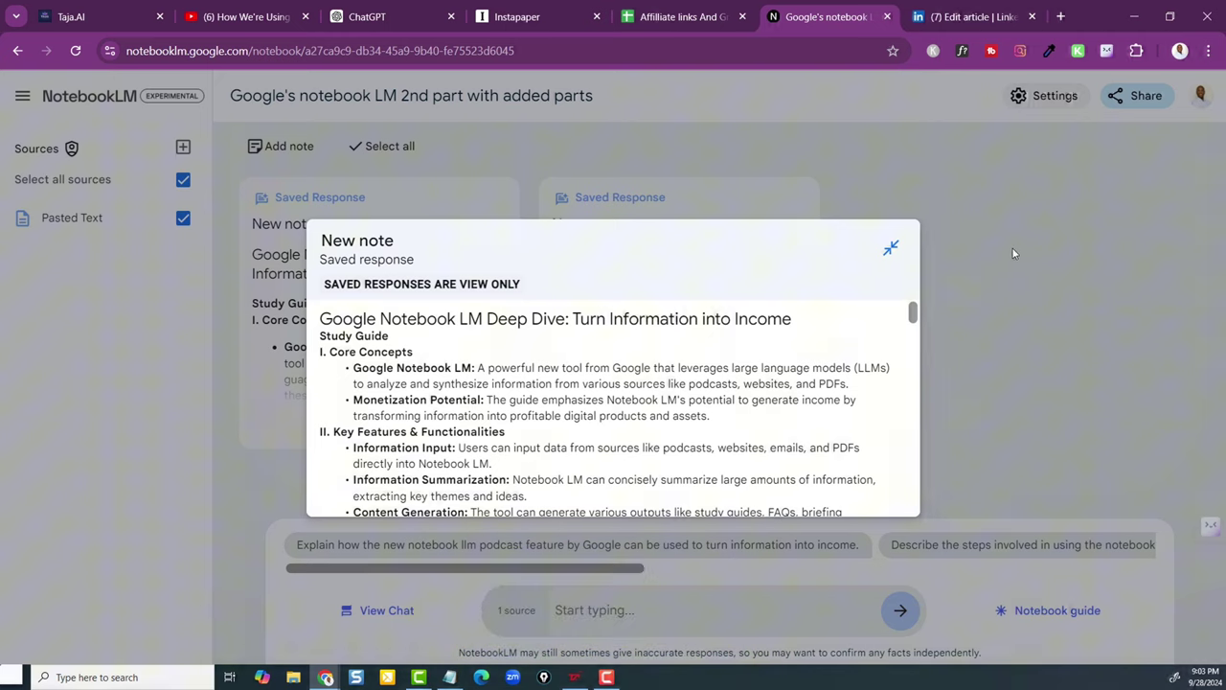
# - Close the expanded study guide note and switch over to the ChatGPT conversation
pyautogui.click(951, 230)
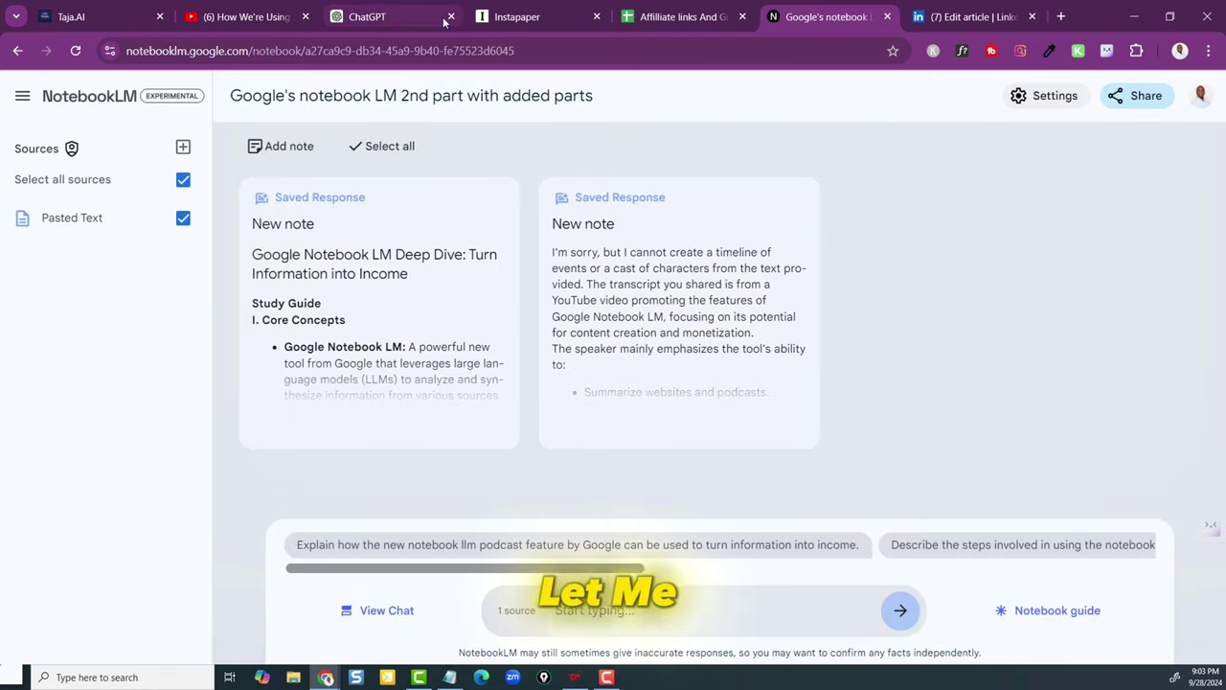
pyautogui.click(367, 16)
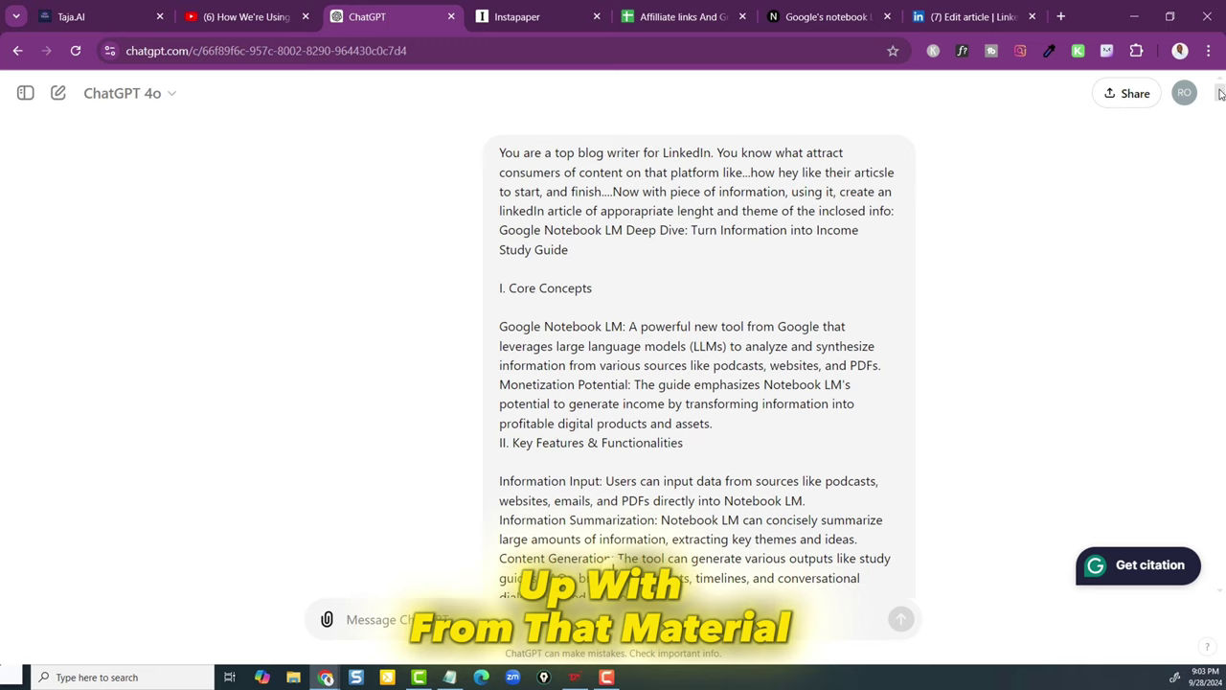
pyautogui.scroll(-6, 1221, 93)
pyautogui.scroll(6, 1215, 82)
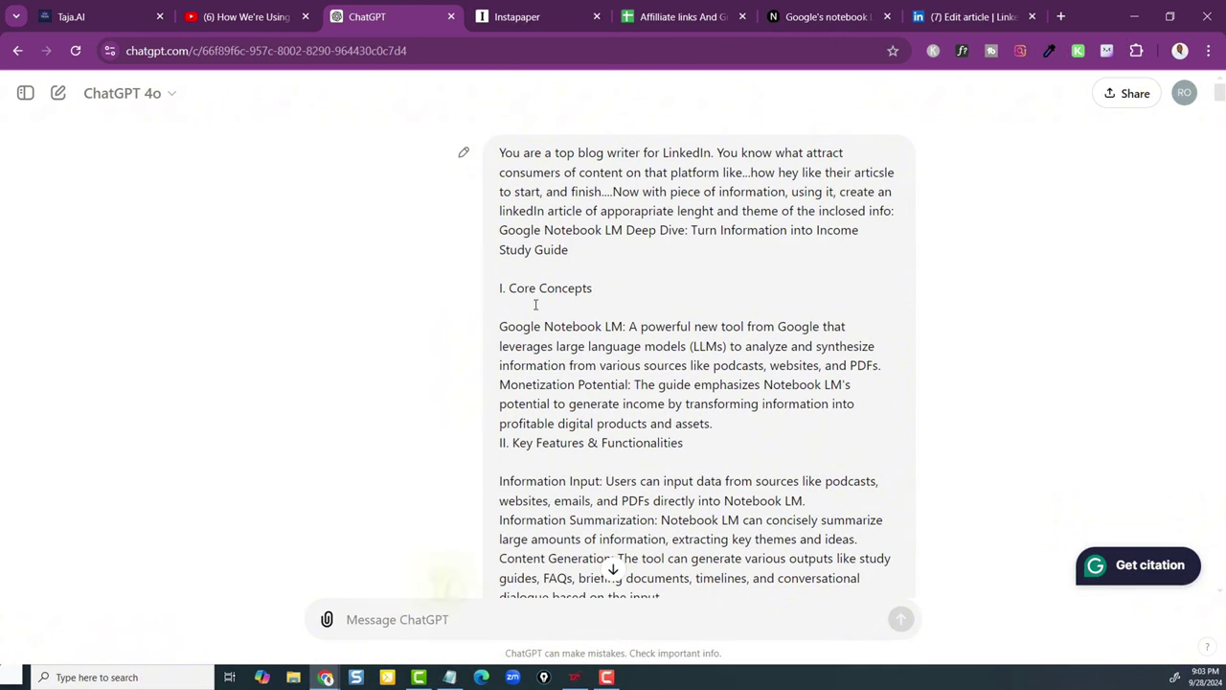
# - Check the NotebookLM tab, then scroll ChatGPT down to the 'Unlocking the Power of Google Notebook LM' article
pyautogui.click(821, 21)
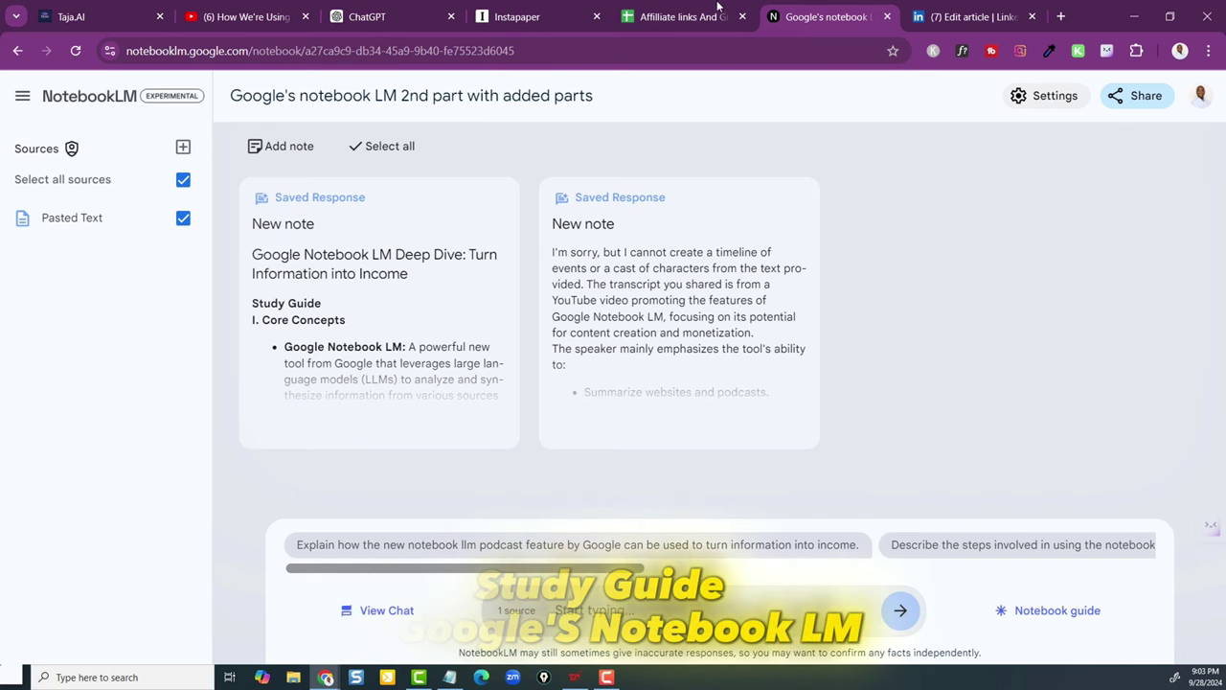
pyautogui.click(349, 21)
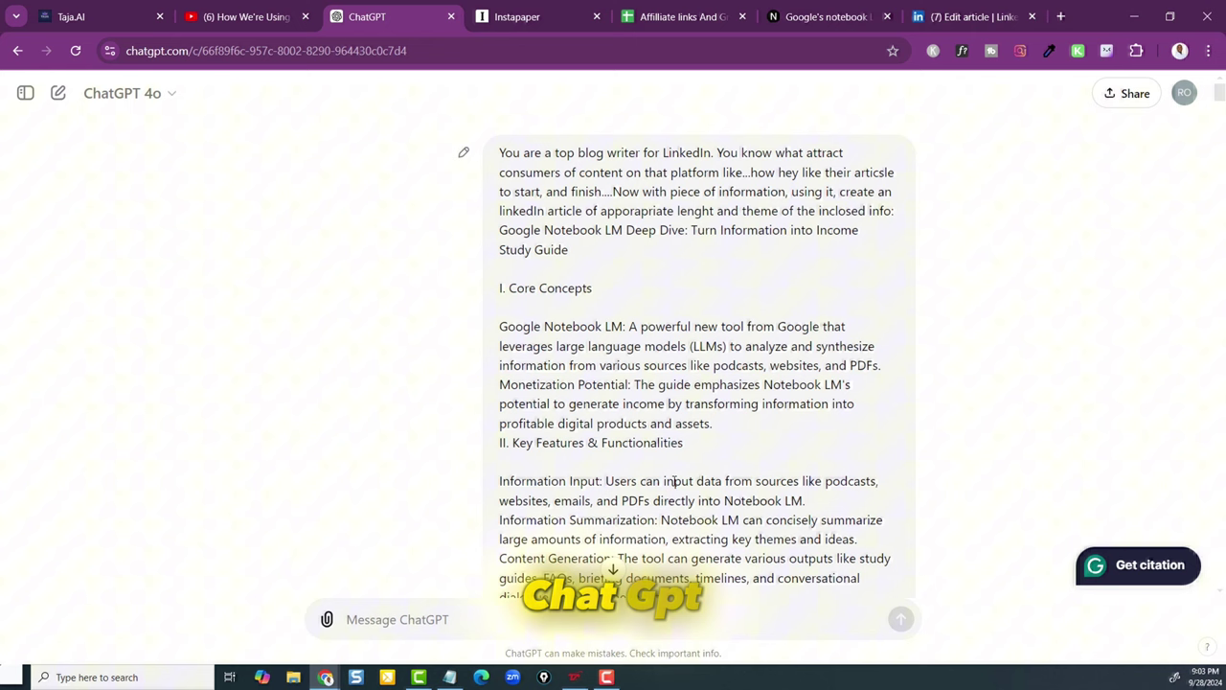
pyautogui.scroll(-5, 573, 308)
pyautogui.scroll(-8, 573, 309)
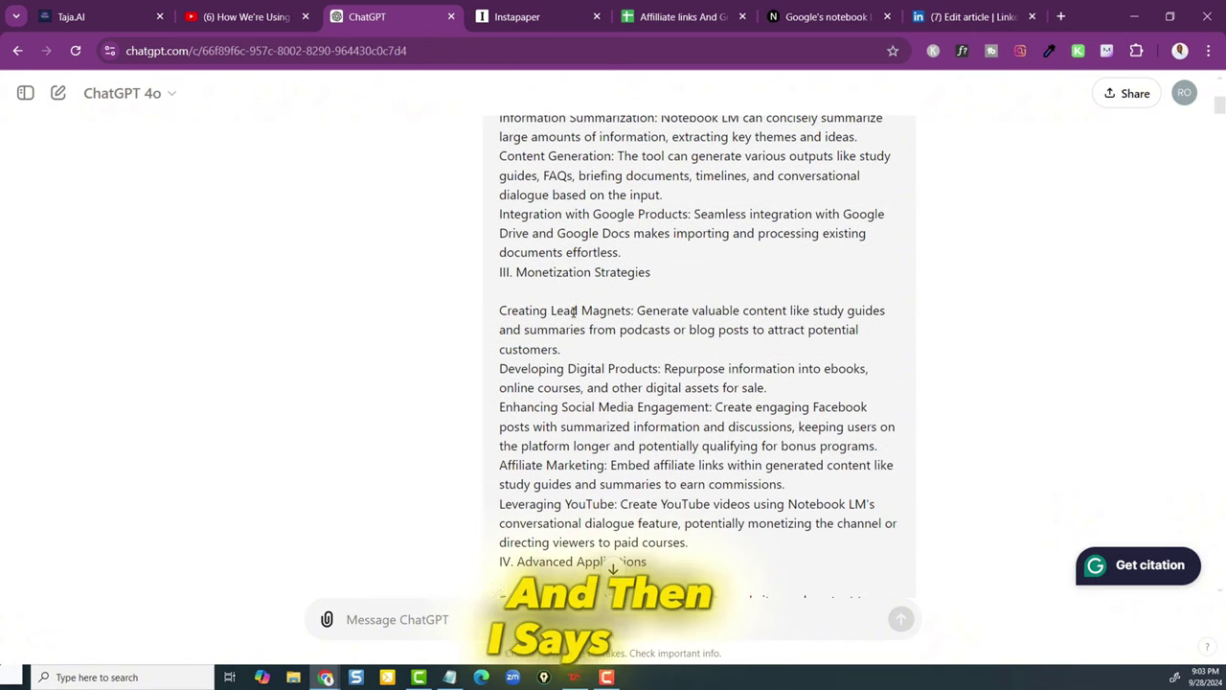
pyautogui.scroll(-1, 576, 320)
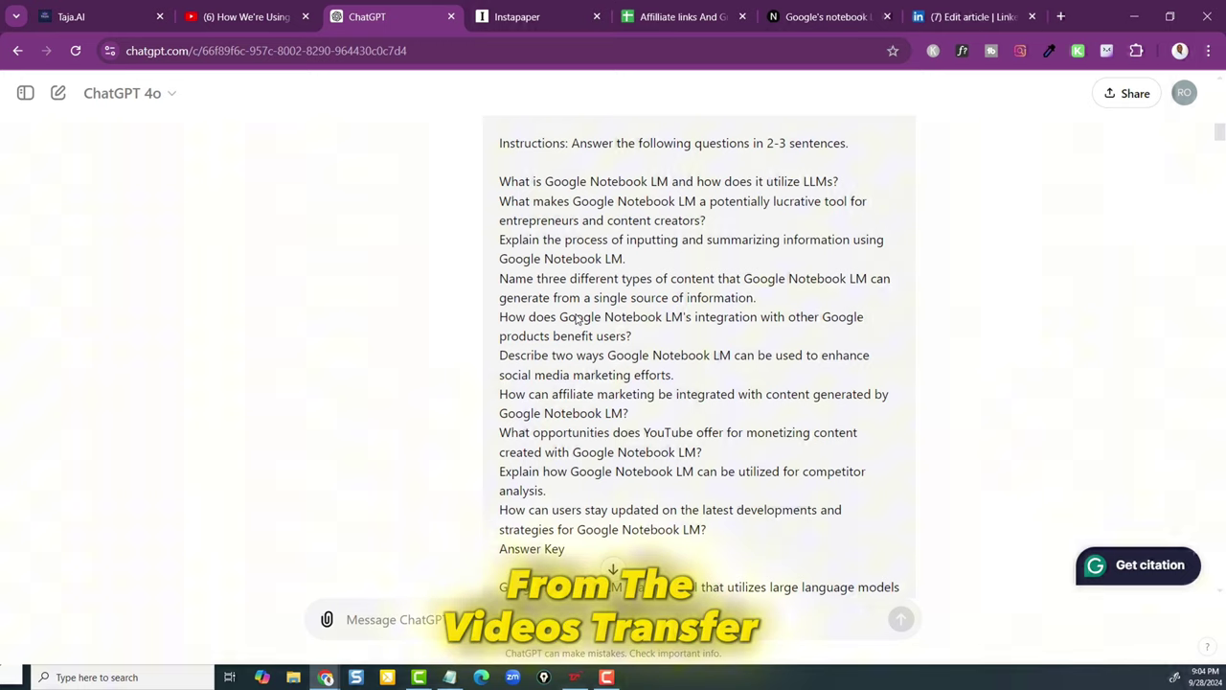
pyautogui.scroll(-12, 578, 319)
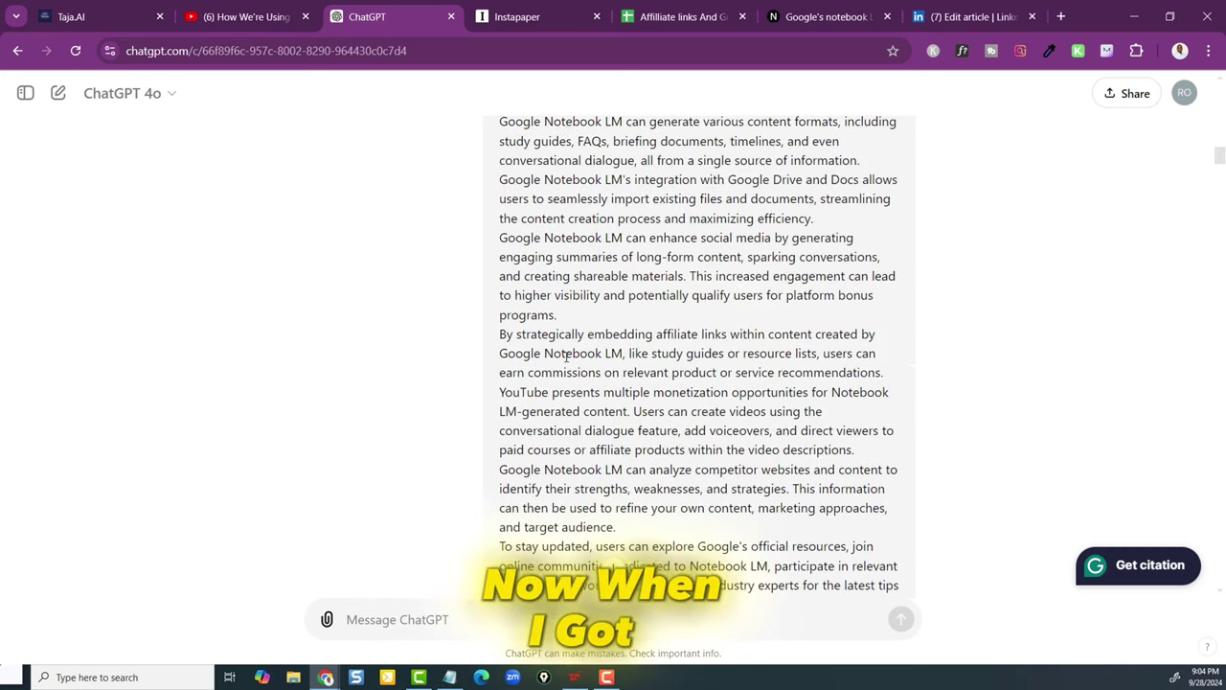
pyautogui.scroll(-15, 567, 355)
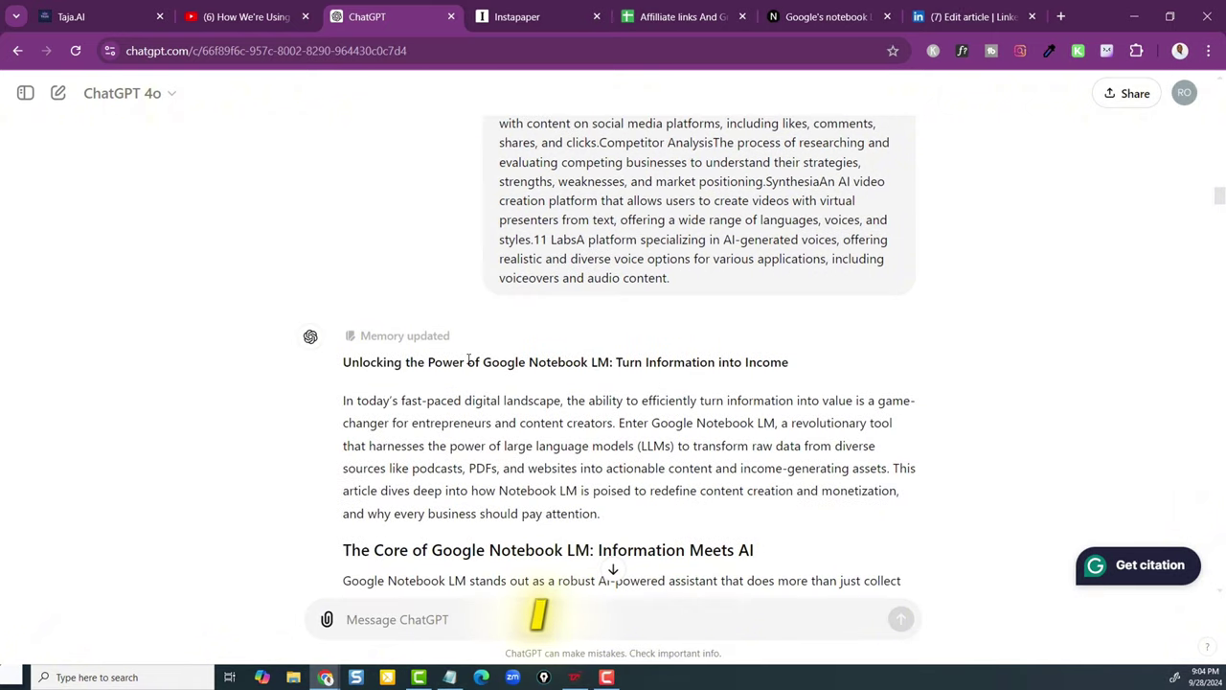
# - Scroll through the study guide and article response down to the follow-up prompt with the original transcript
pyautogui.scroll(15, 469, 360)
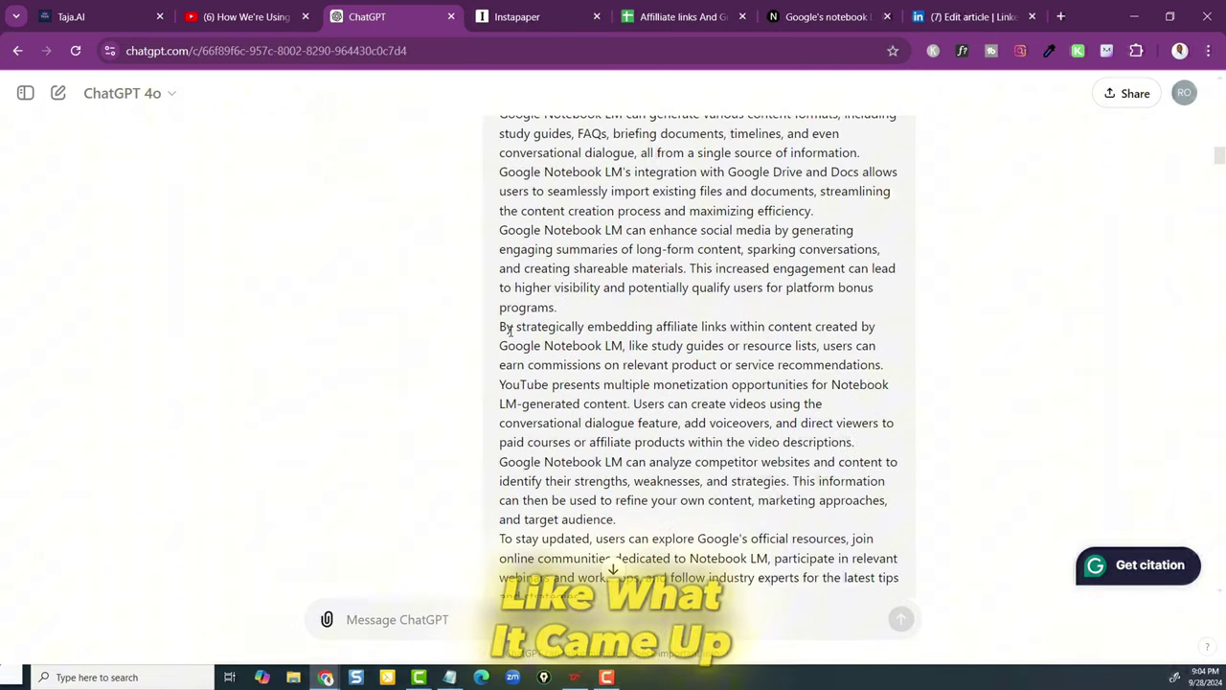
pyautogui.scroll(12, 511, 329)
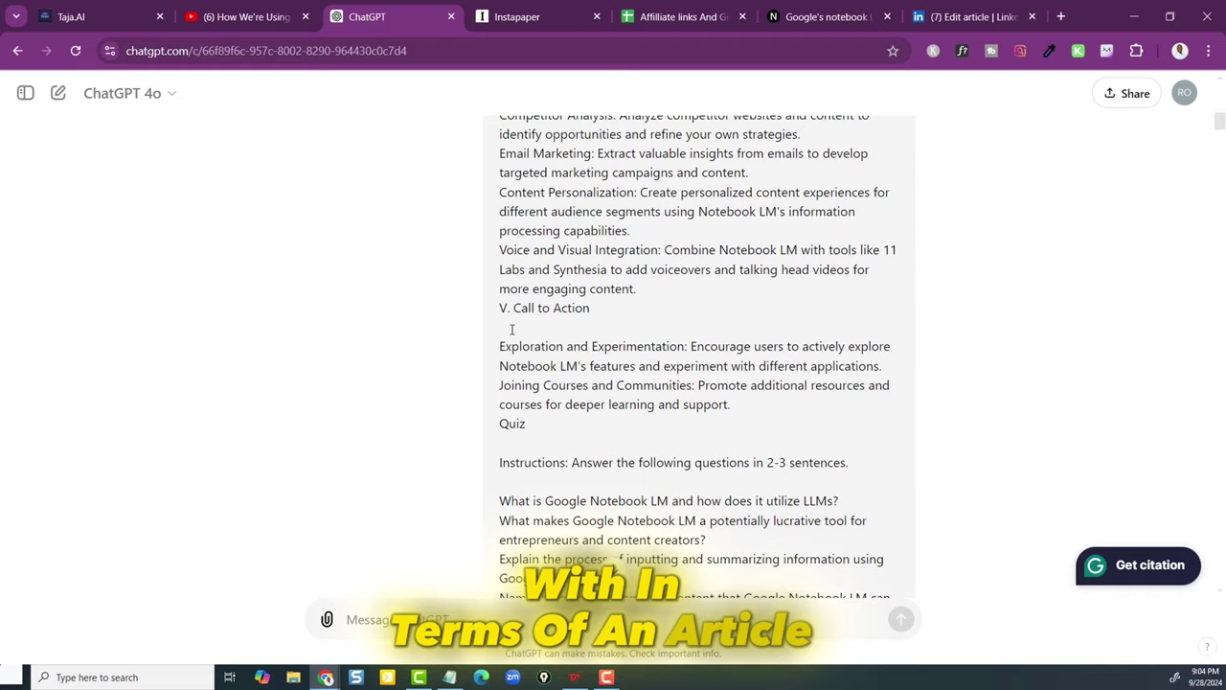
pyautogui.scroll(1, 512, 329)
pyautogui.scroll(-15, 565, 282)
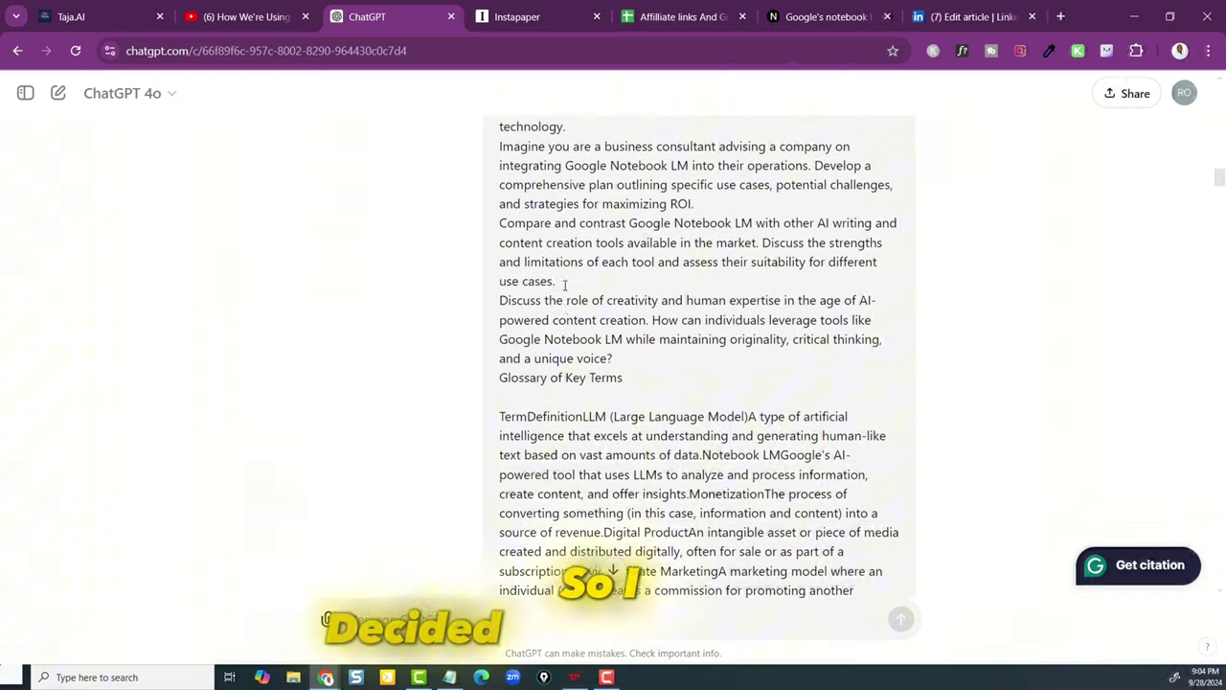
pyautogui.scroll(-8, 564, 284)
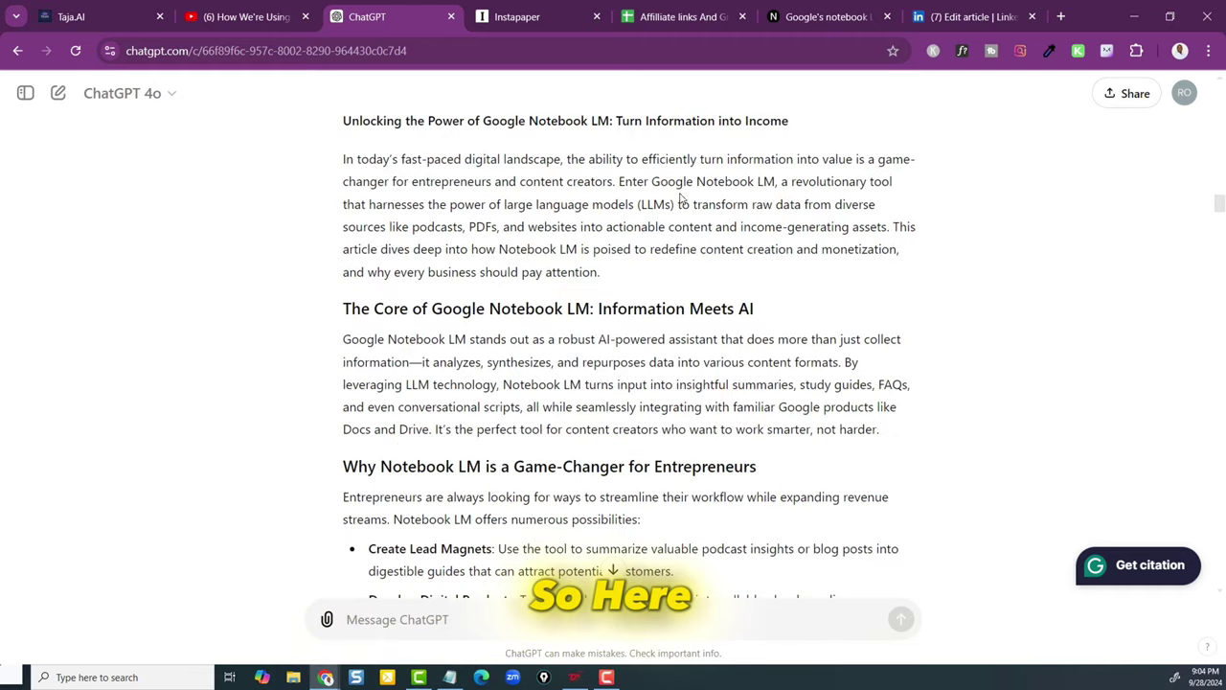
pyautogui.scroll(2, 409, 163)
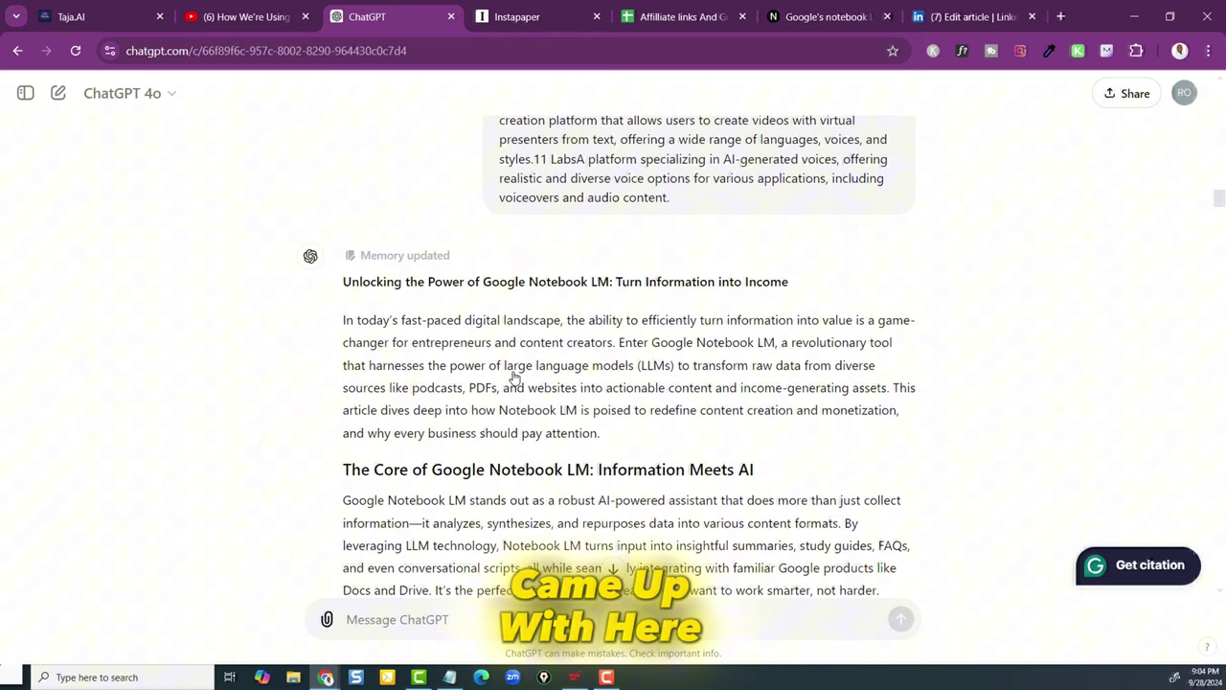
pyautogui.moveTo(404, 254)
pyautogui.scroll(-2, 654, 410)
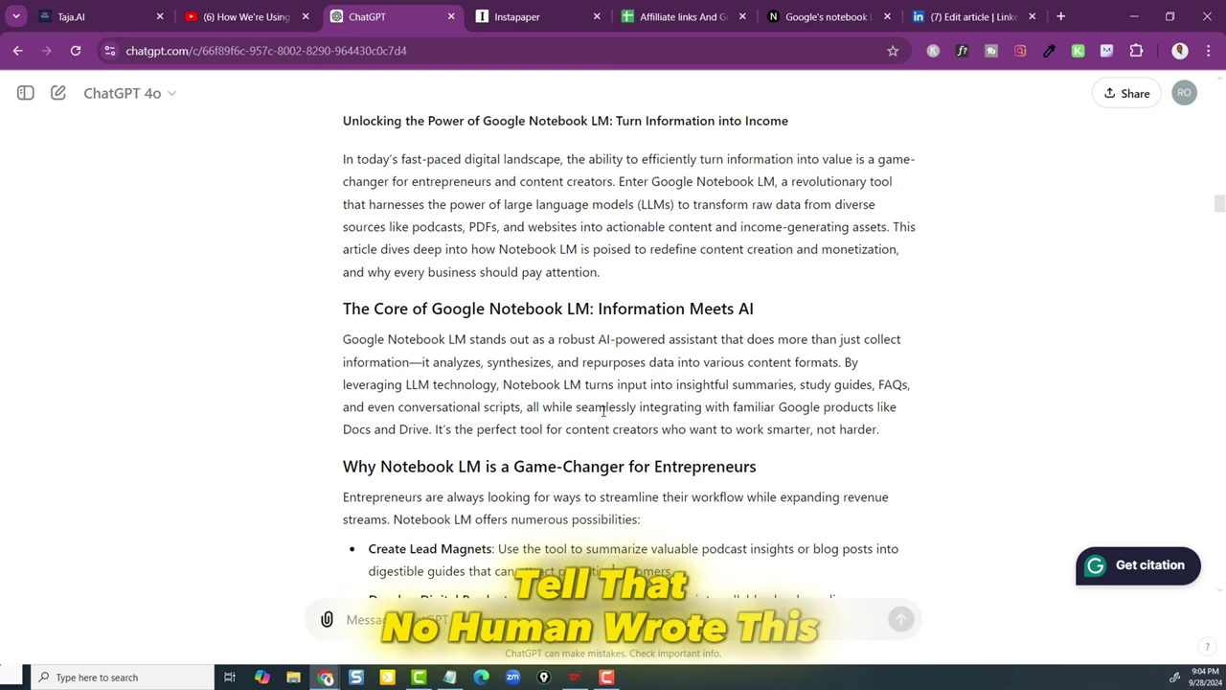
pyautogui.scroll(-2, 580, 434)
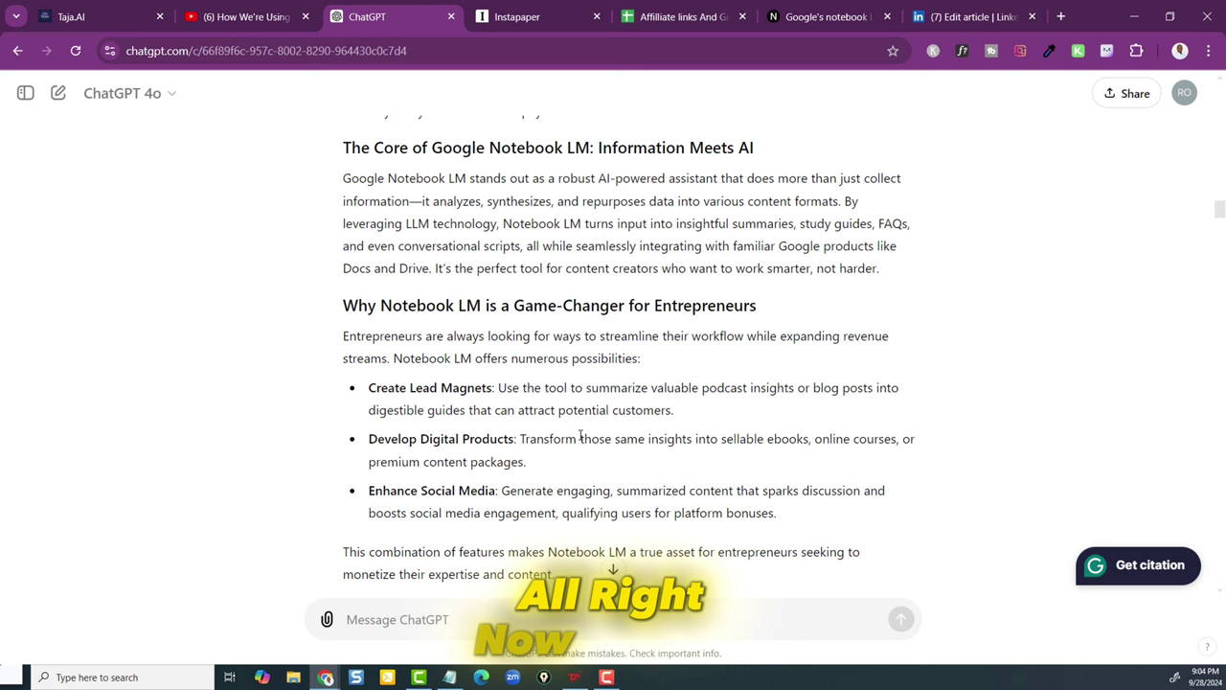
pyautogui.scroll(-2, 565, 355)
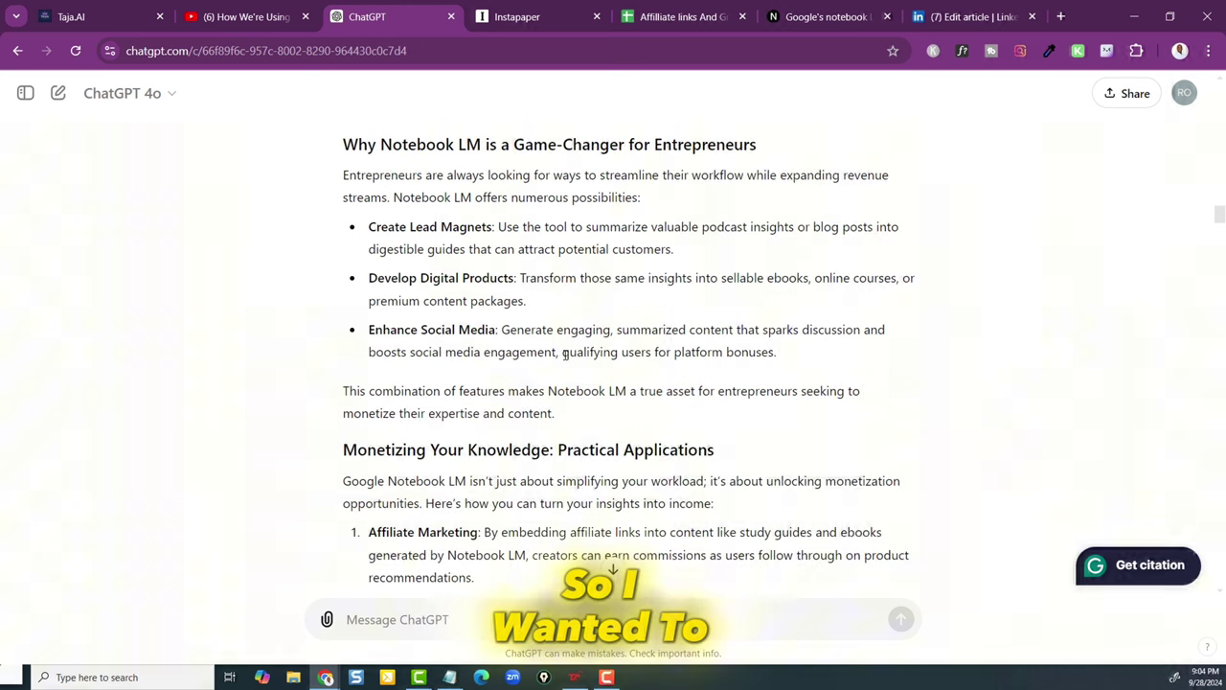
pyautogui.scroll(-7, 566, 355)
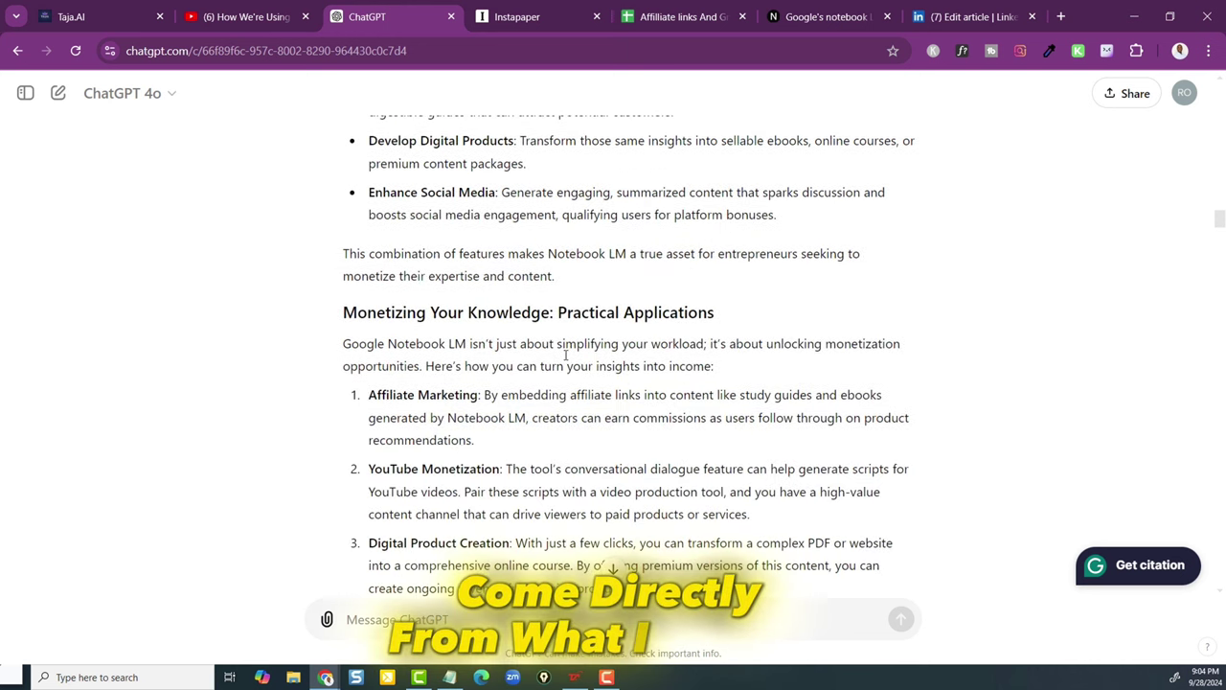
pyautogui.scroll(-8, 565, 356)
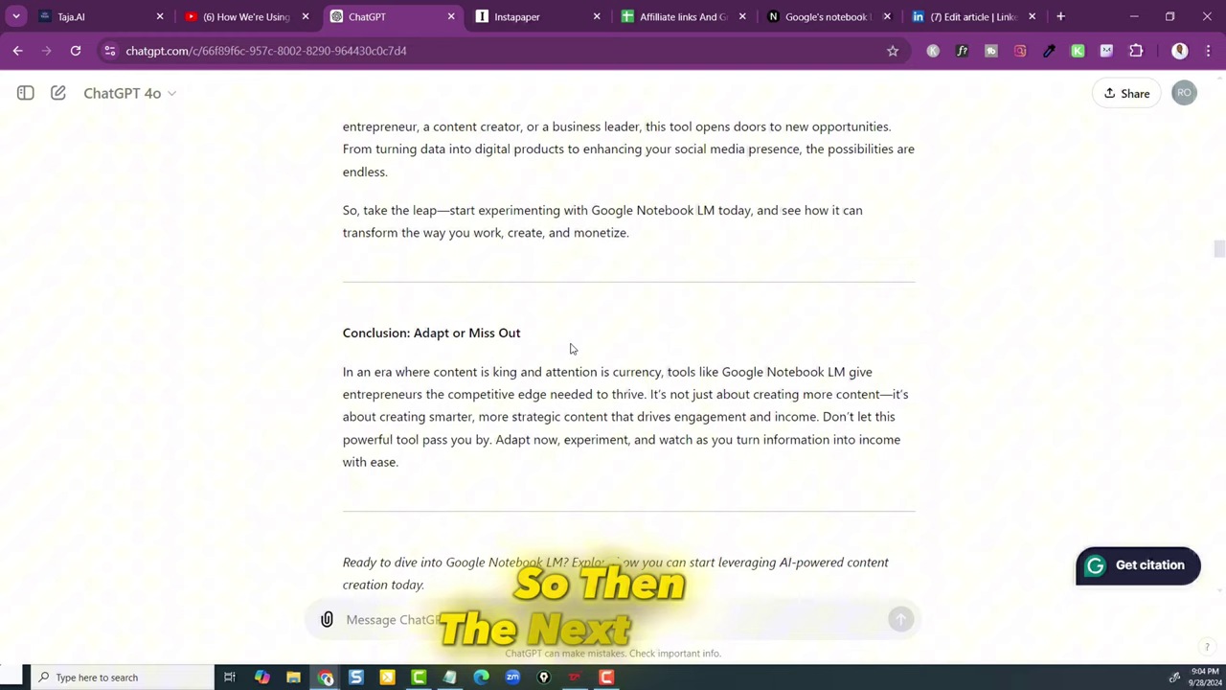
pyautogui.scroll(-2, 498, 338)
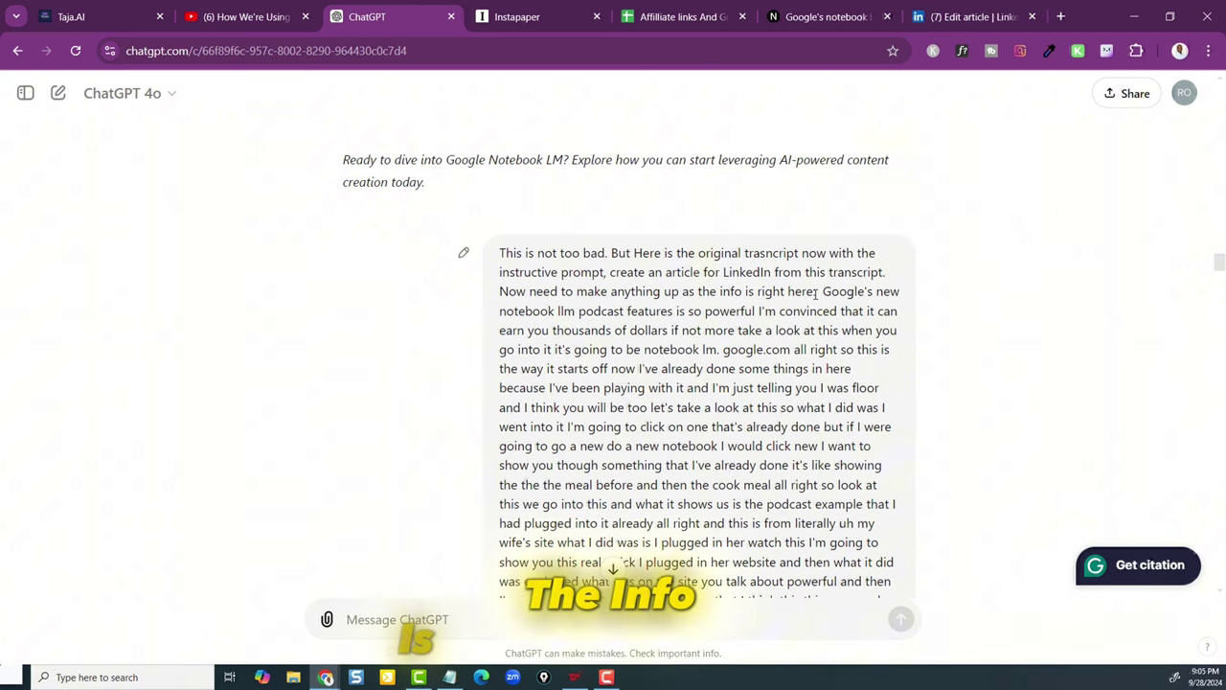
pyautogui.scroll(-7, 816, 294)
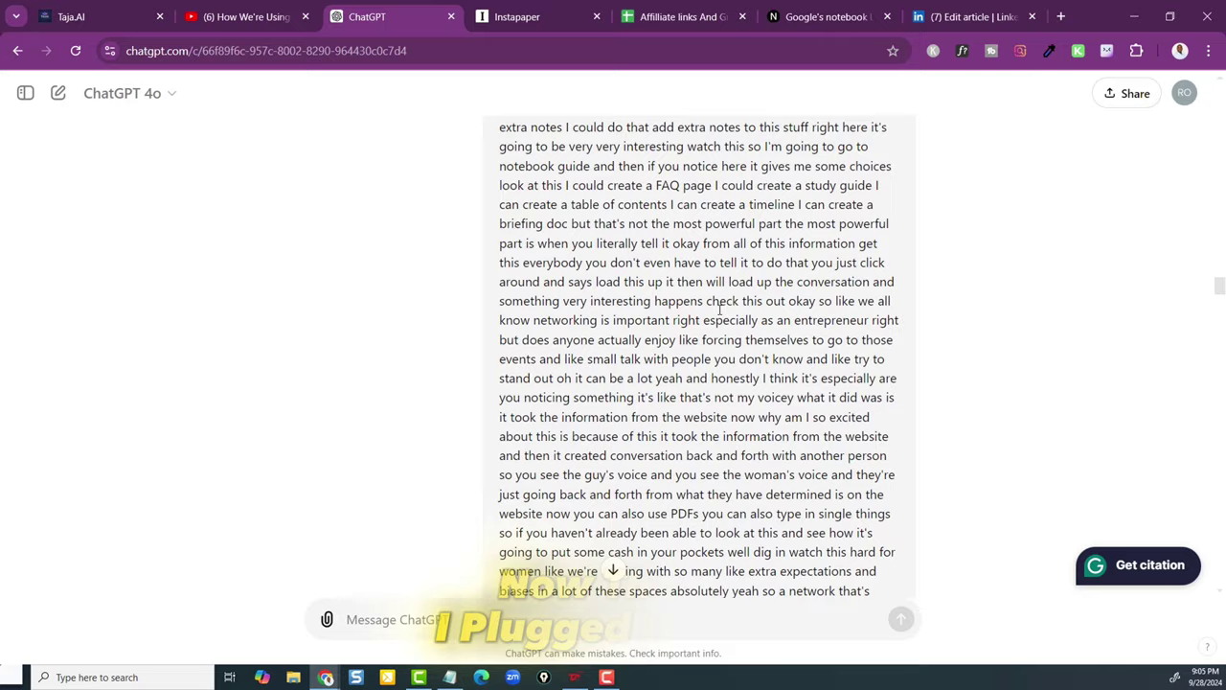
pyautogui.scroll(-10, 720, 309)
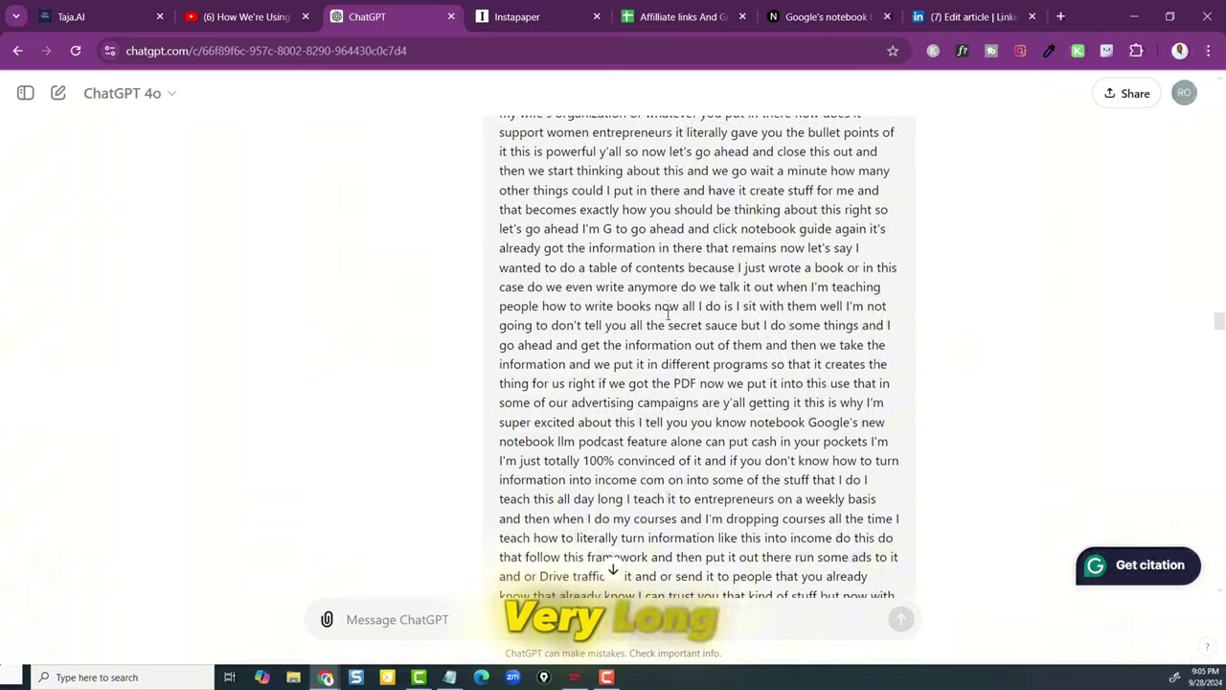
pyautogui.scroll(-5, 668, 314)
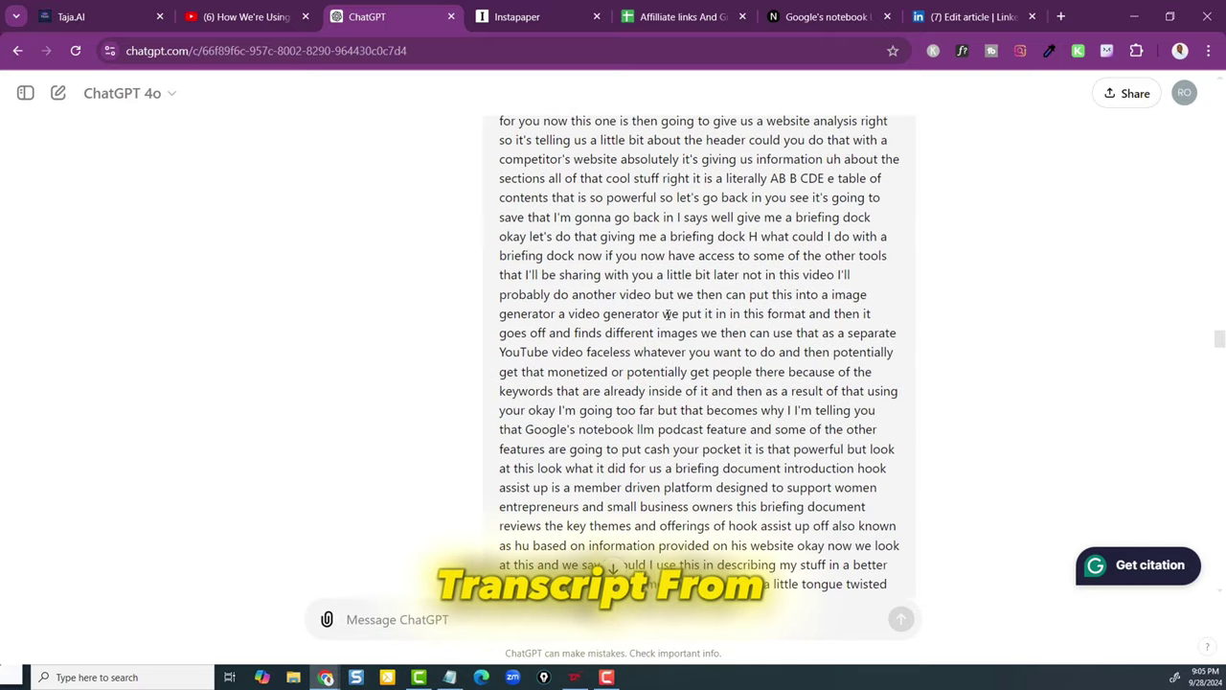
pyautogui.scroll(-5, 668, 314)
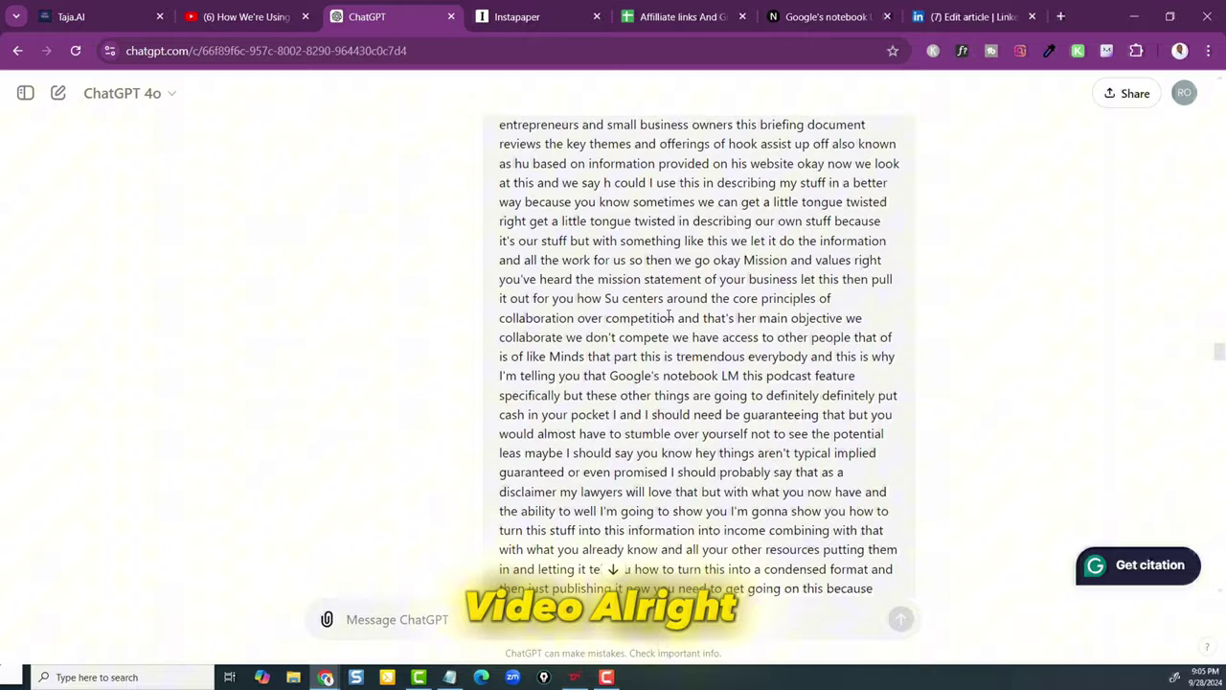
pyautogui.scroll(-15, 668, 315)
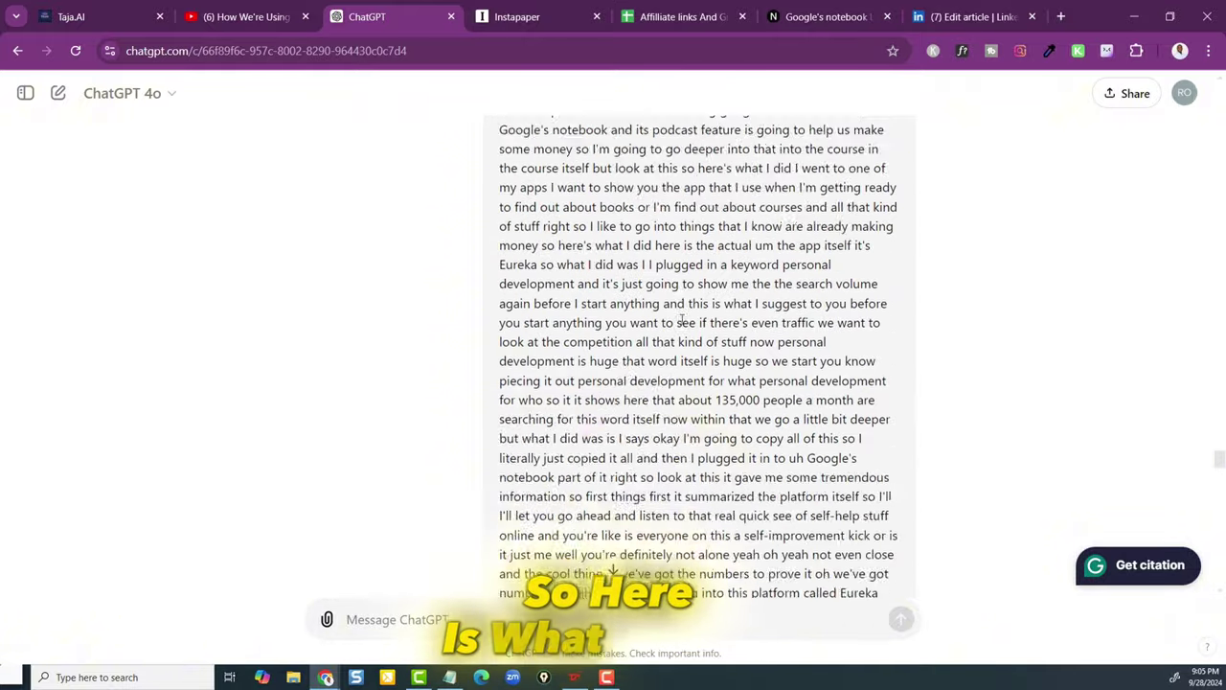
pyautogui.scroll(-15, 683, 320)
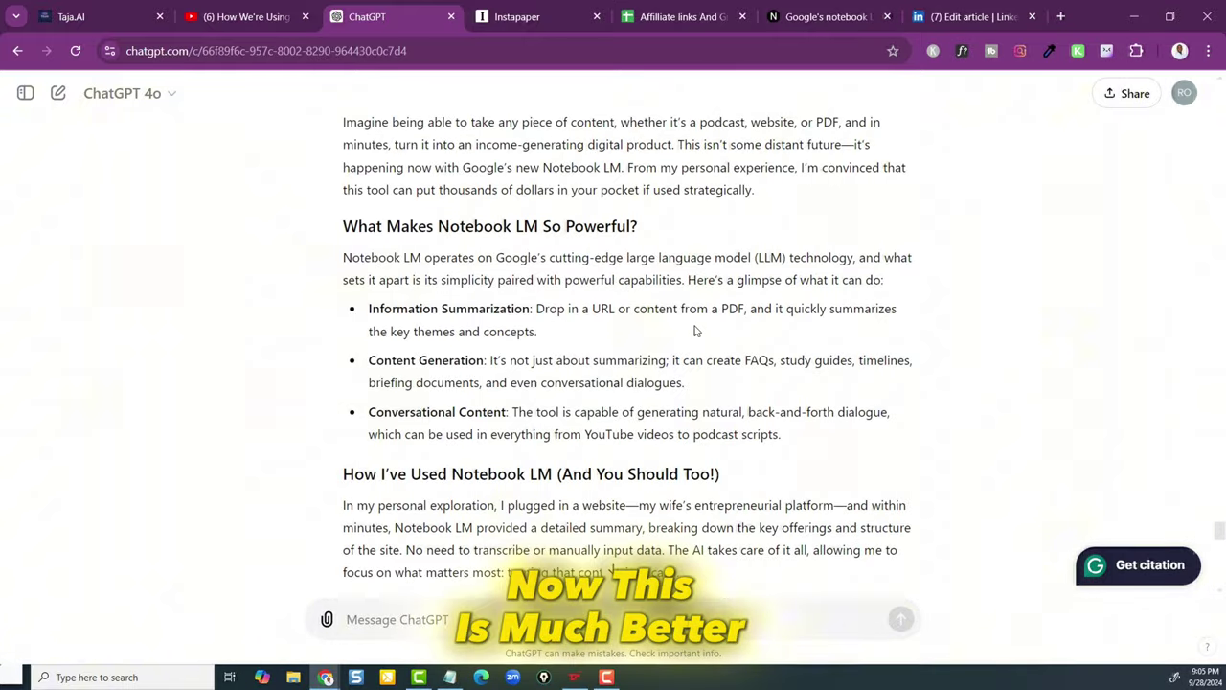
pyautogui.scroll(3, 695, 331)
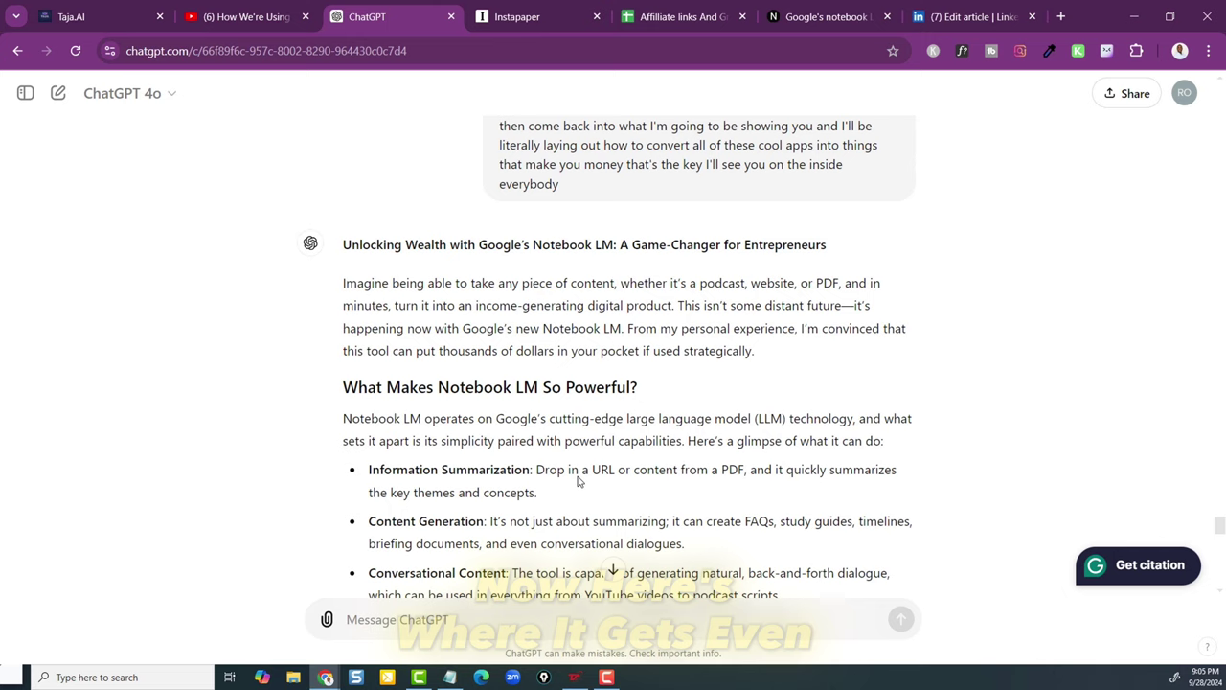
pyautogui.scroll(-3, 594, 450)
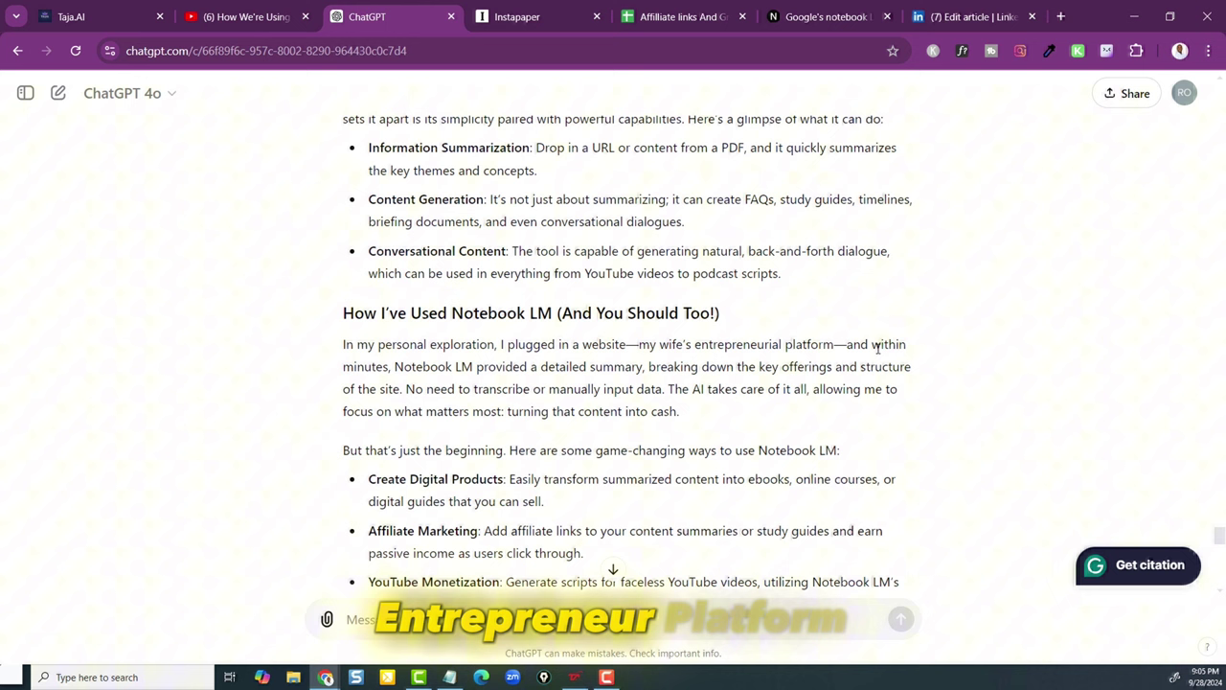
pyautogui.scroll(-2, 403, 392)
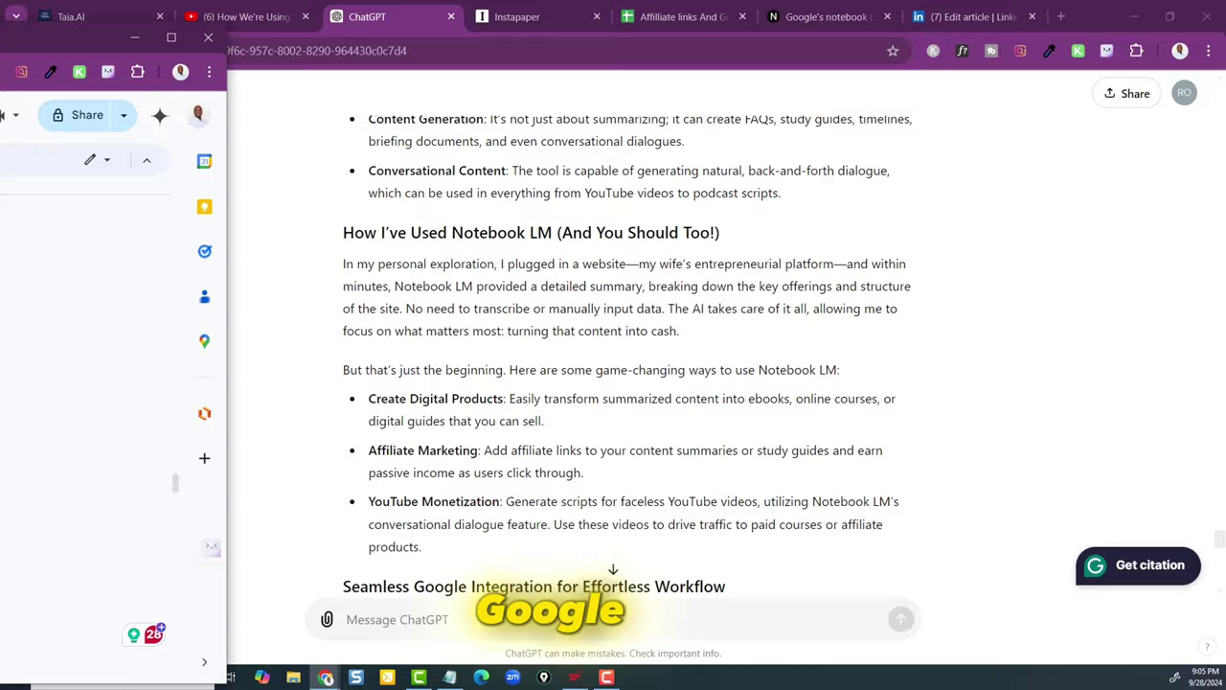
pyautogui.moveTo(0, 68); pyautogui.dragTo(565, 48)
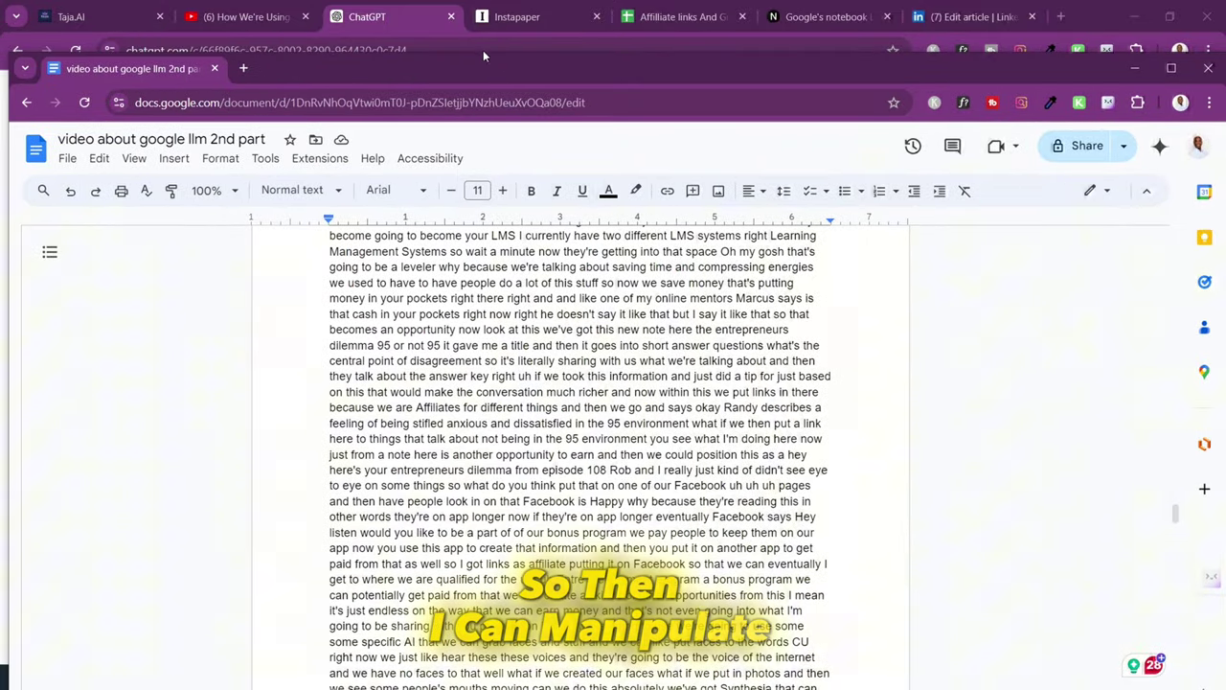
pyautogui.moveTo(448, 82); pyautogui.dragTo(336, 97)
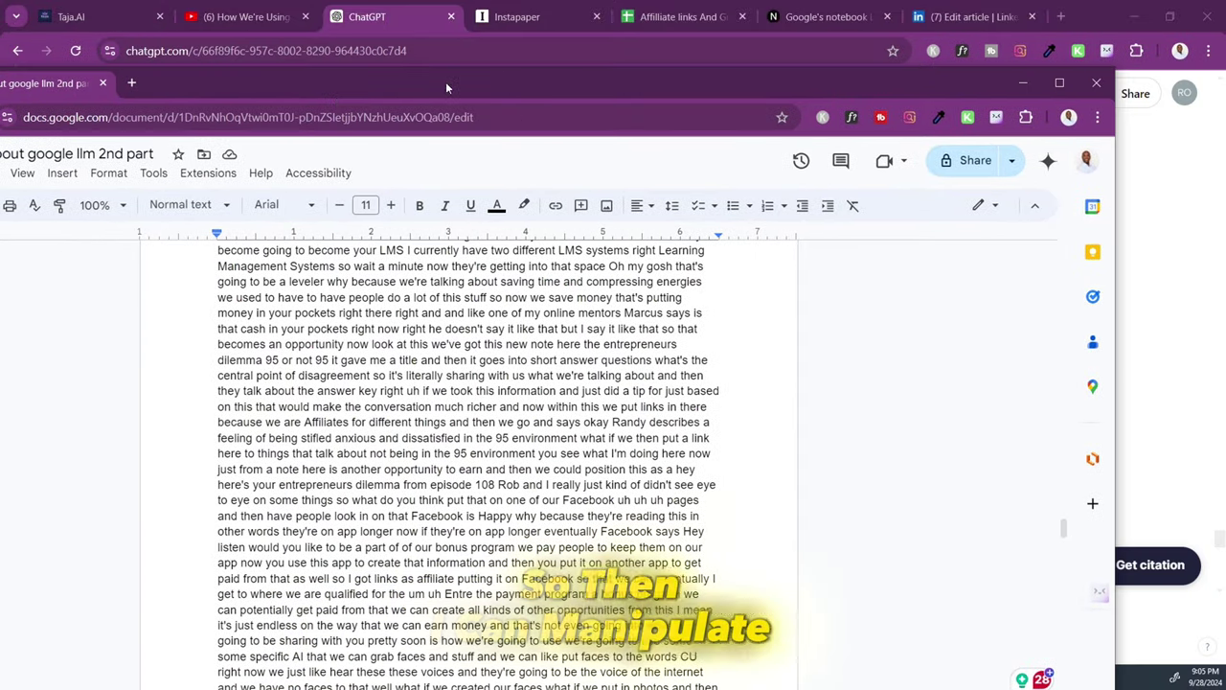
pyautogui.doubleClick(366, 87)
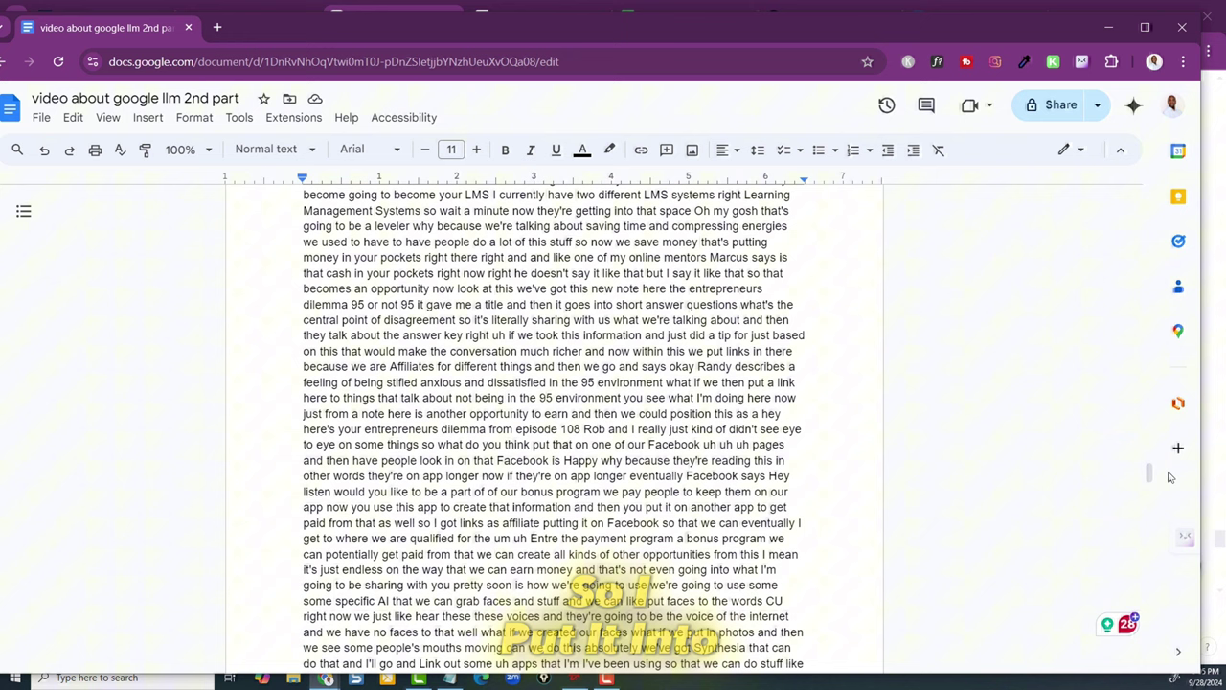
pyautogui.moveTo(1150, 477); pyautogui.dragTo(1182, 614)
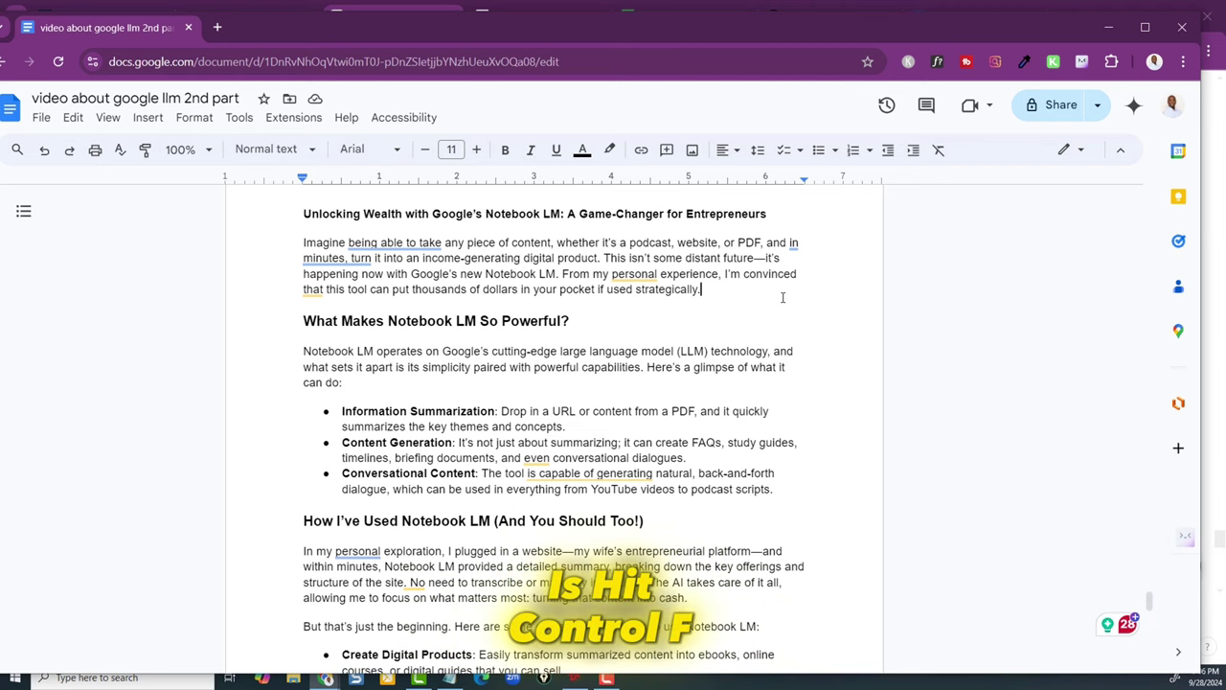
pyautogui.hotkey('ctrl', 'f')
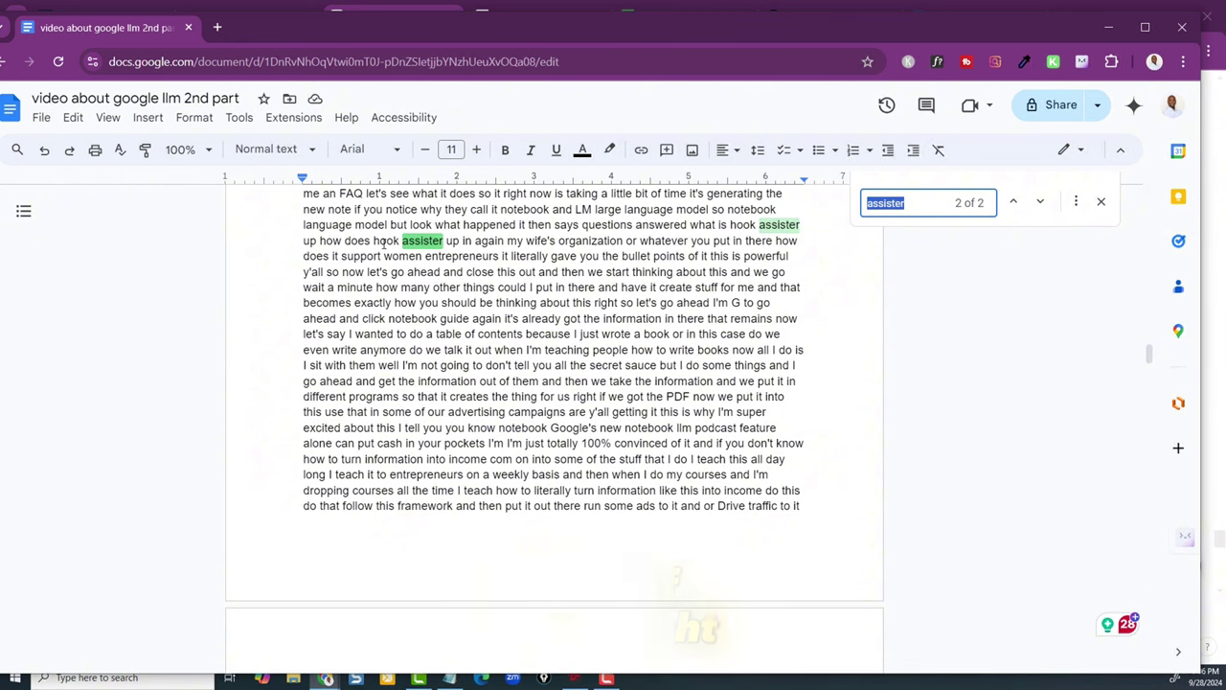
pyautogui.click(1102, 202)
pyautogui.scroll(-20, 796, 410)
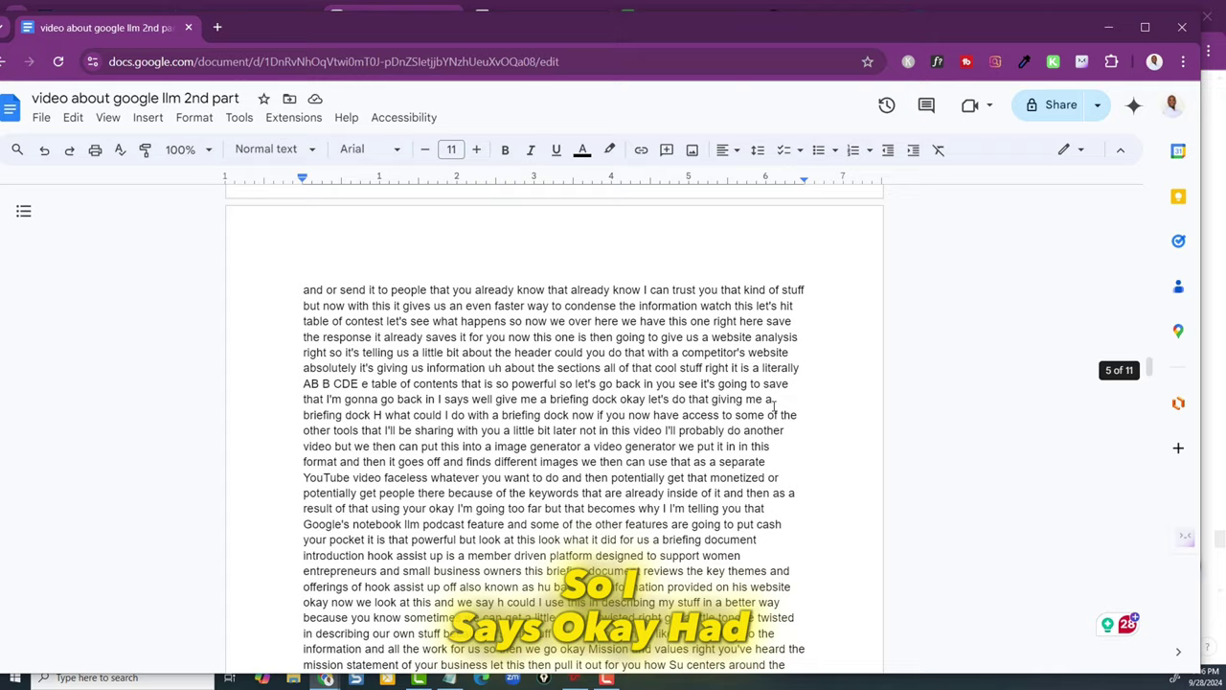
pyautogui.scroll(-9, 675, 451)
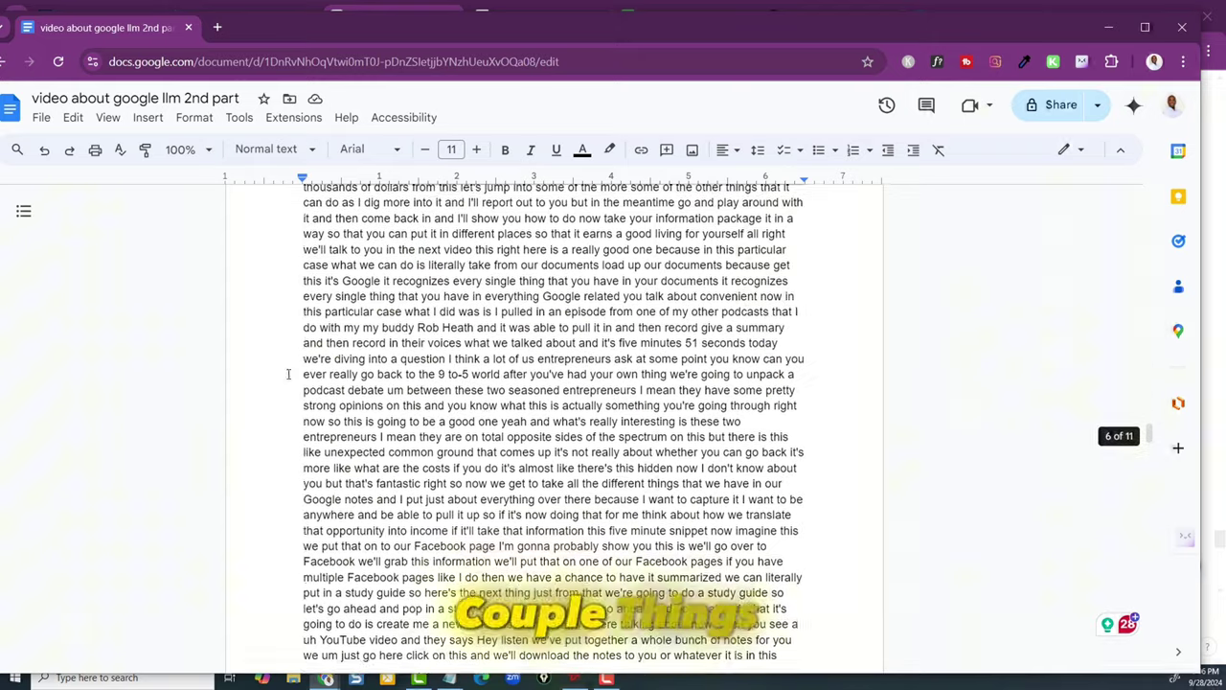
pyautogui.scroll(-9, 410, 429)
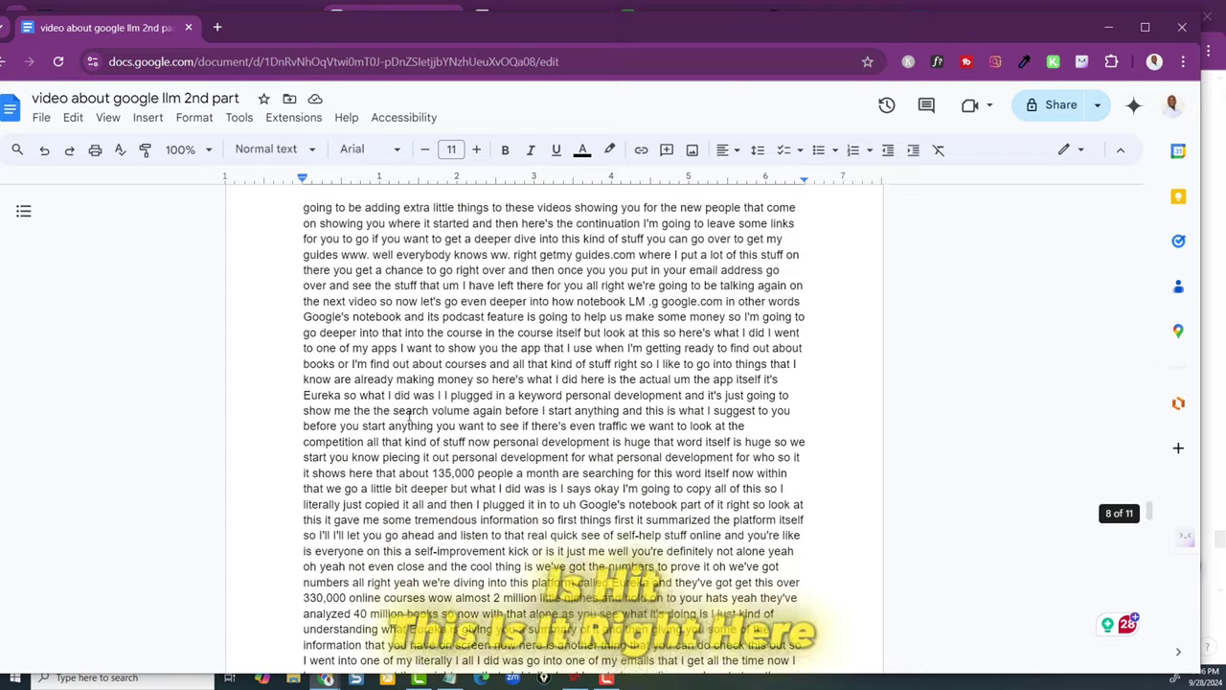
pyautogui.scroll(-20, 478, 354)
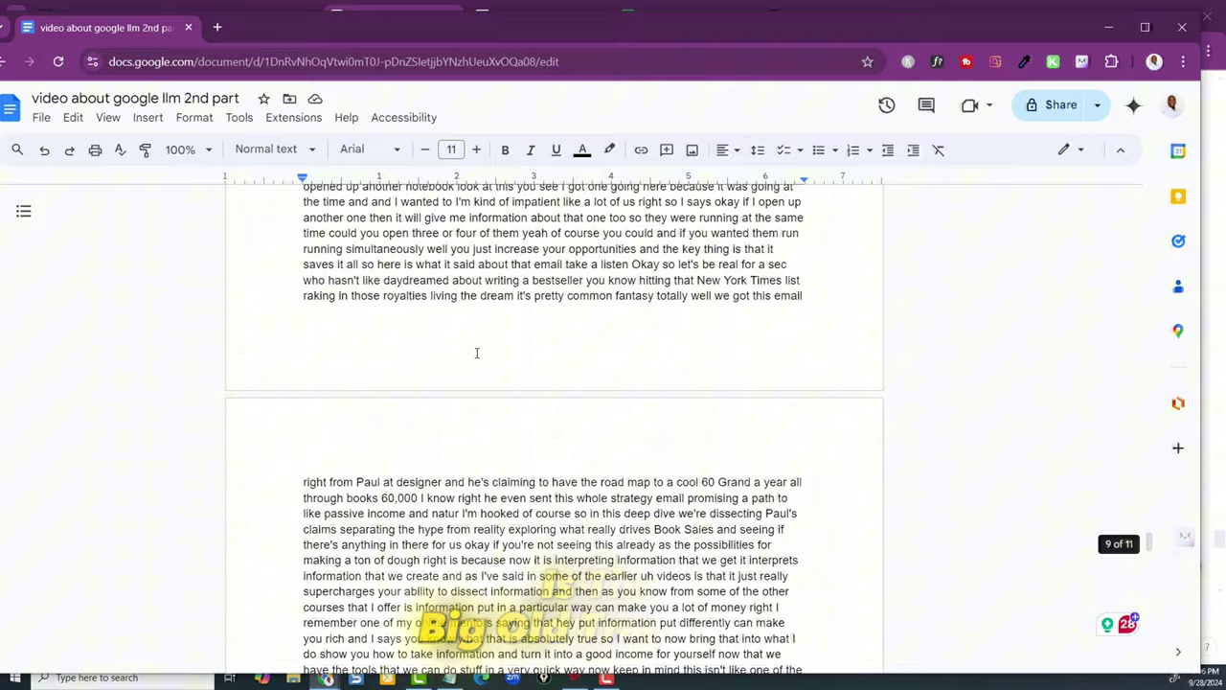
pyautogui.scroll(-1, 478, 355)
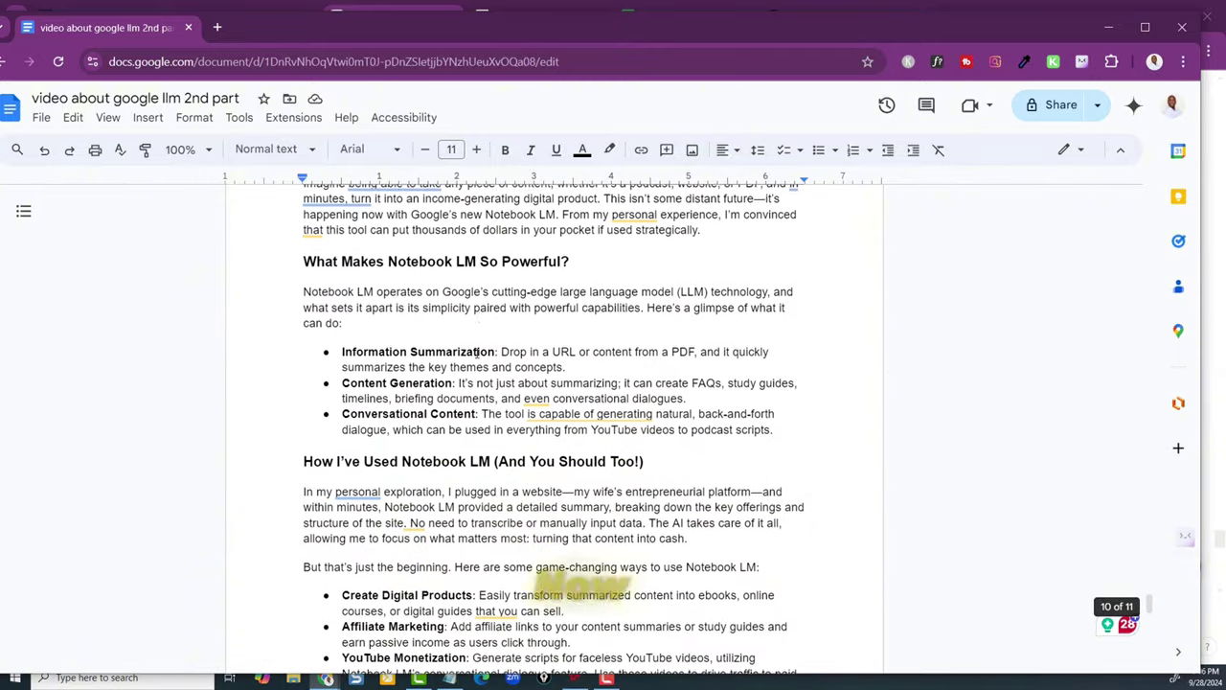
pyautogui.scroll(3, 460, 388)
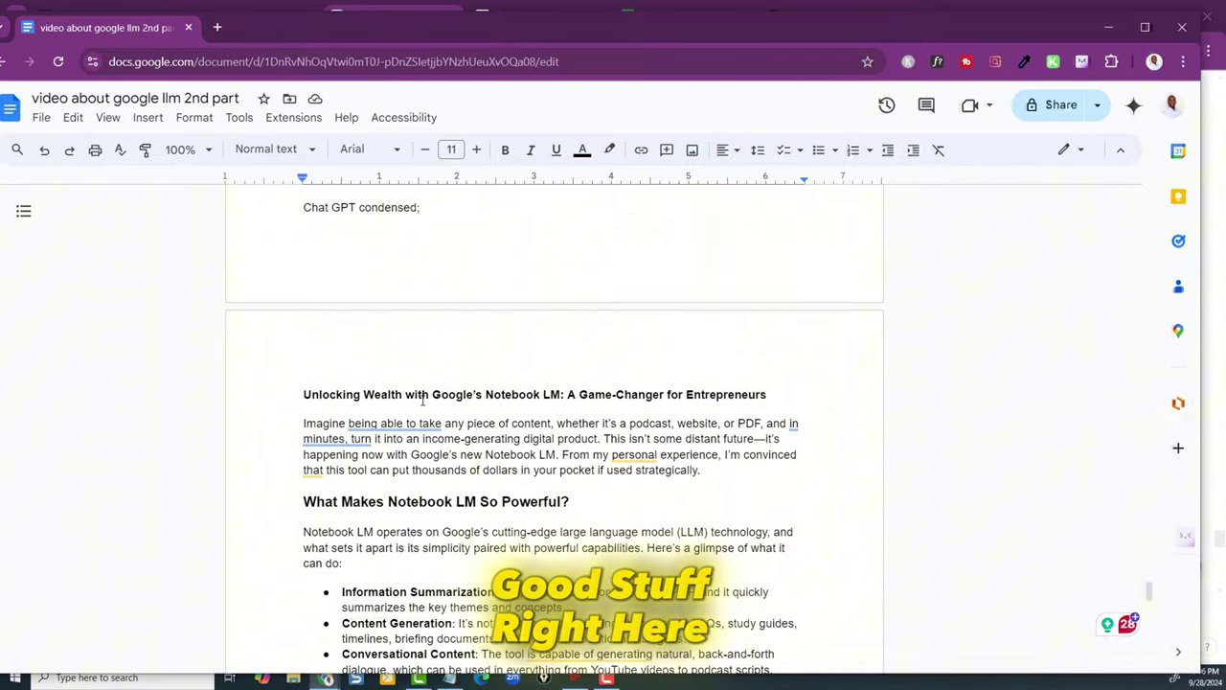
pyautogui.scroll(-5, 460, 431)
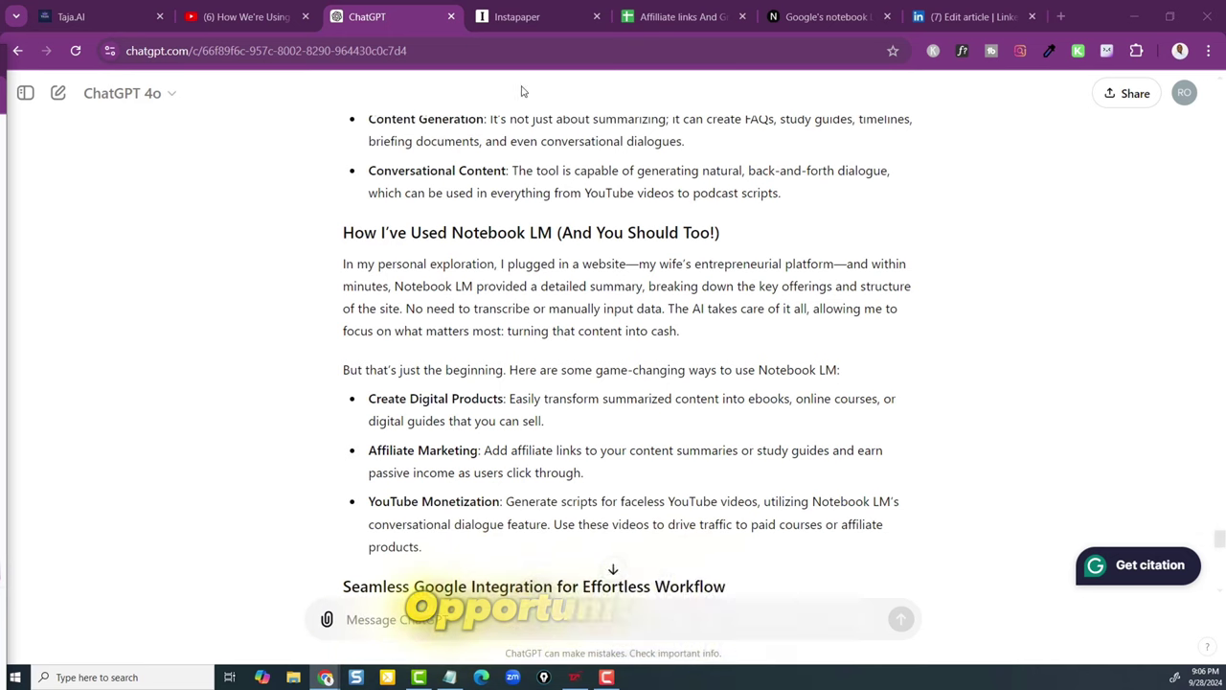
# - Switch to the LinkedIn 'Edit article' tab showing the saved Notebook LM article draft
pyautogui.click(971, 16)
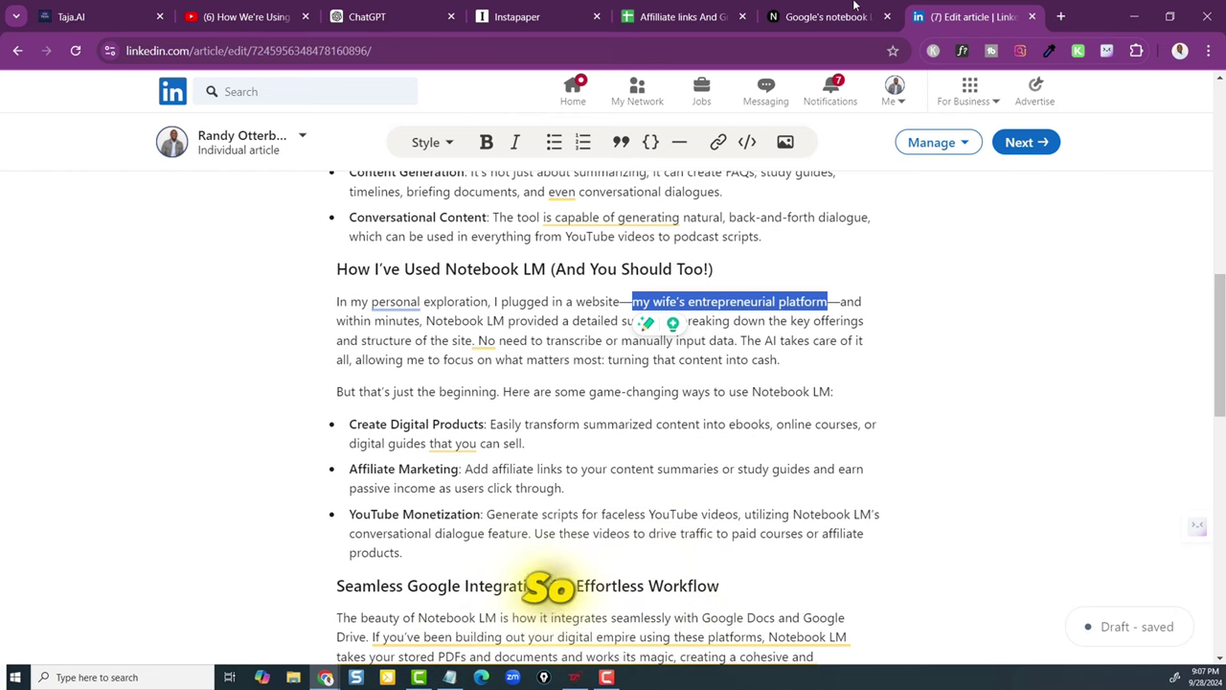
# - Bring up hasucollaborative.com in a new tab's address bar, select it, then return to the LinkedIn draft
pyautogui.click(1064, 18)
pyautogui.write('has')
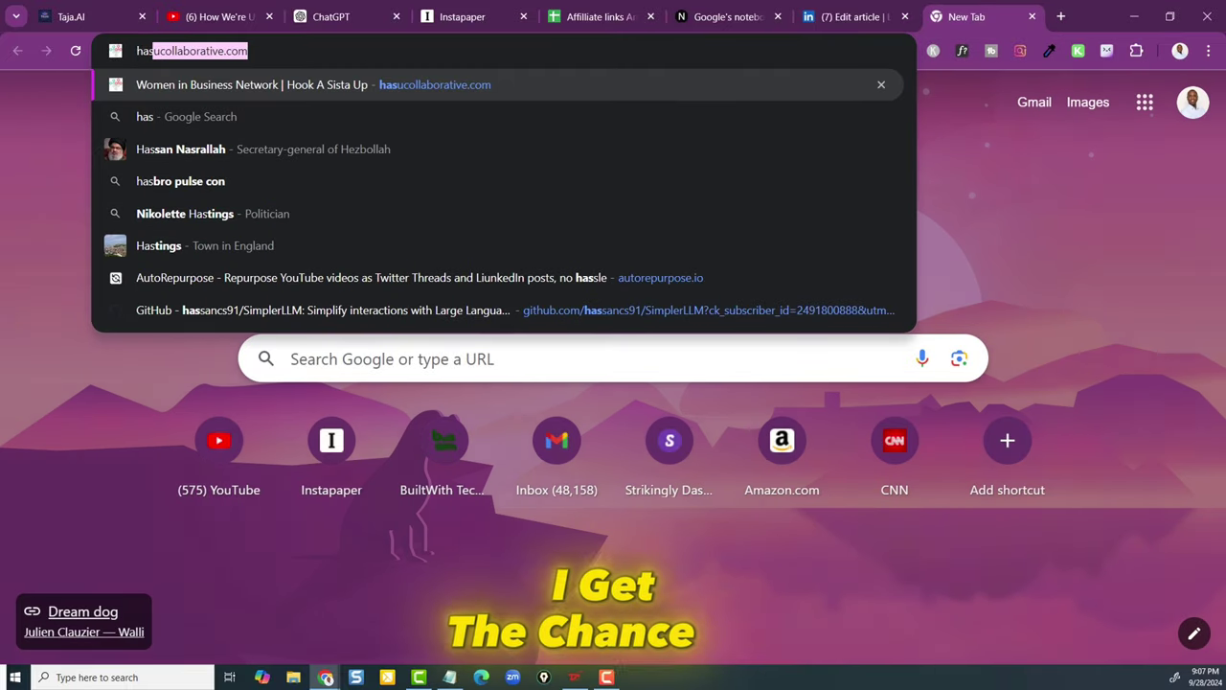
pyautogui.hotkey('ctrl', 'a')
pyautogui.hotkey('ctrl', 'c')
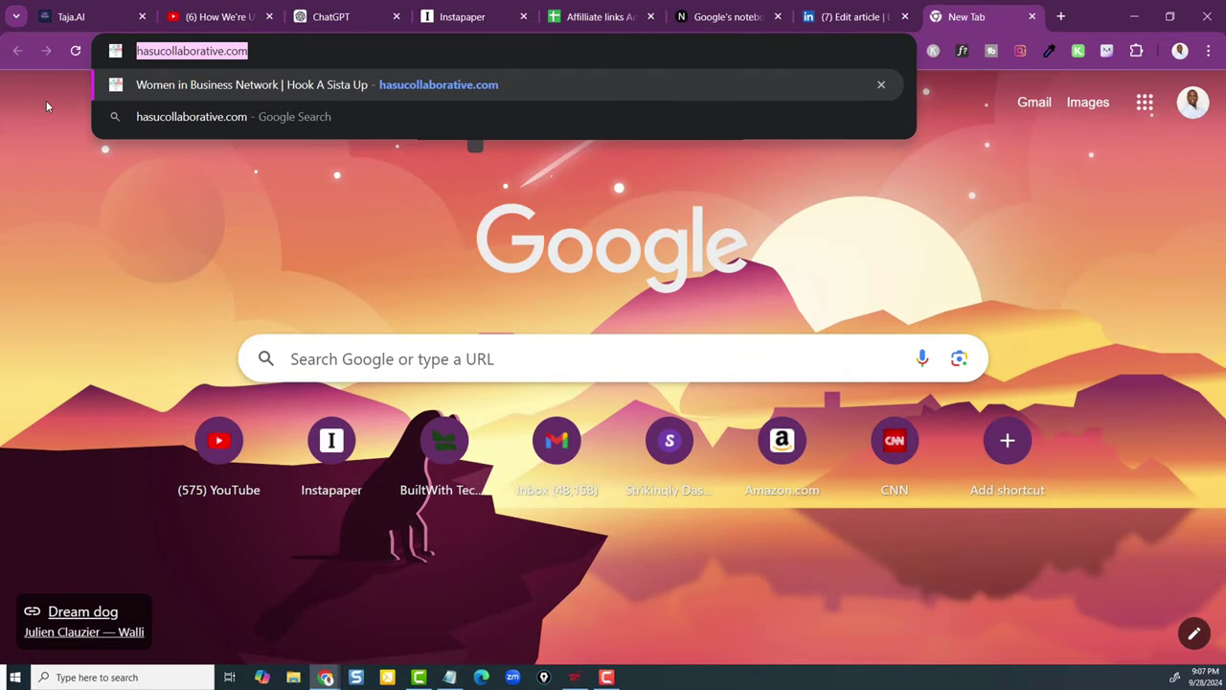
pyautogui.click(850, 16)
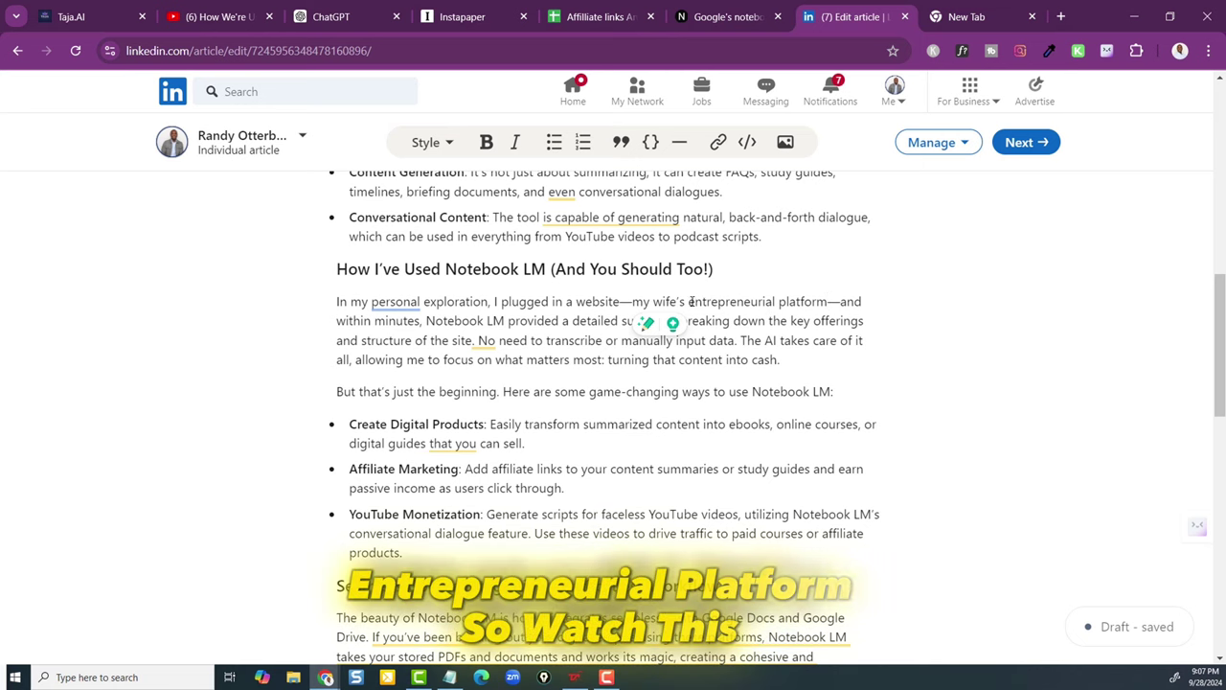
pyautogui.moveTo(688, 301); pyautogui.dragTo(828, 302)
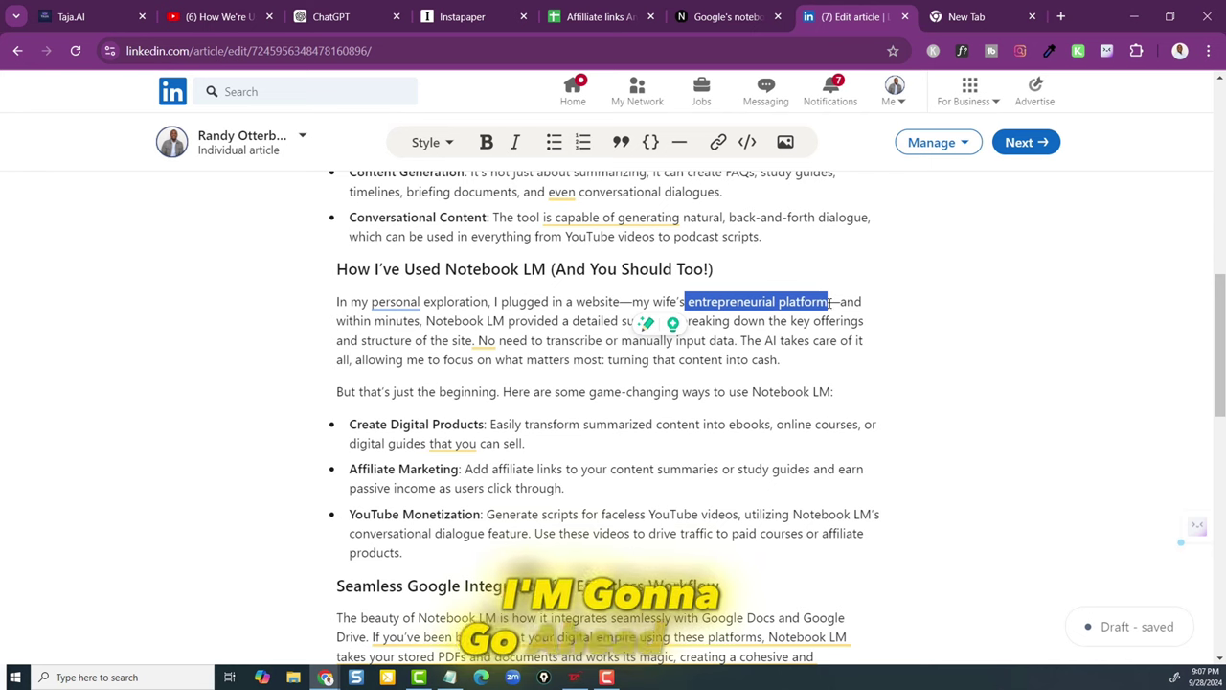
pyautogui.click(720, 144)
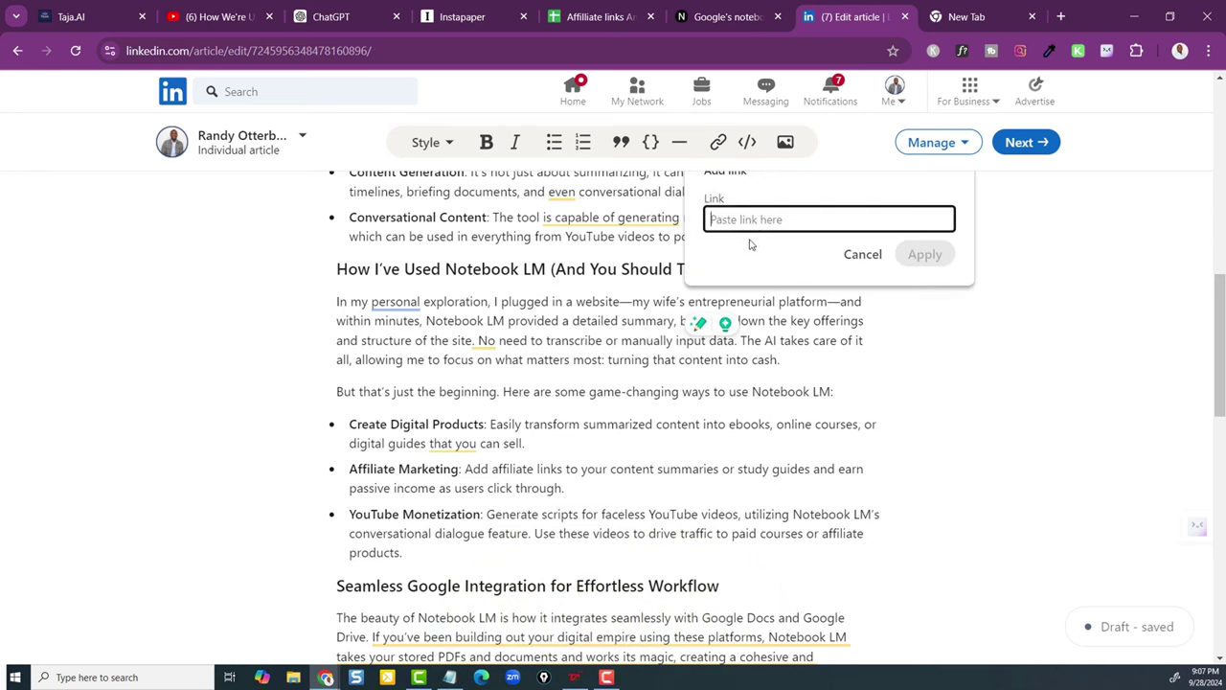
pyautogui.hotkey('ctrl', 'v')
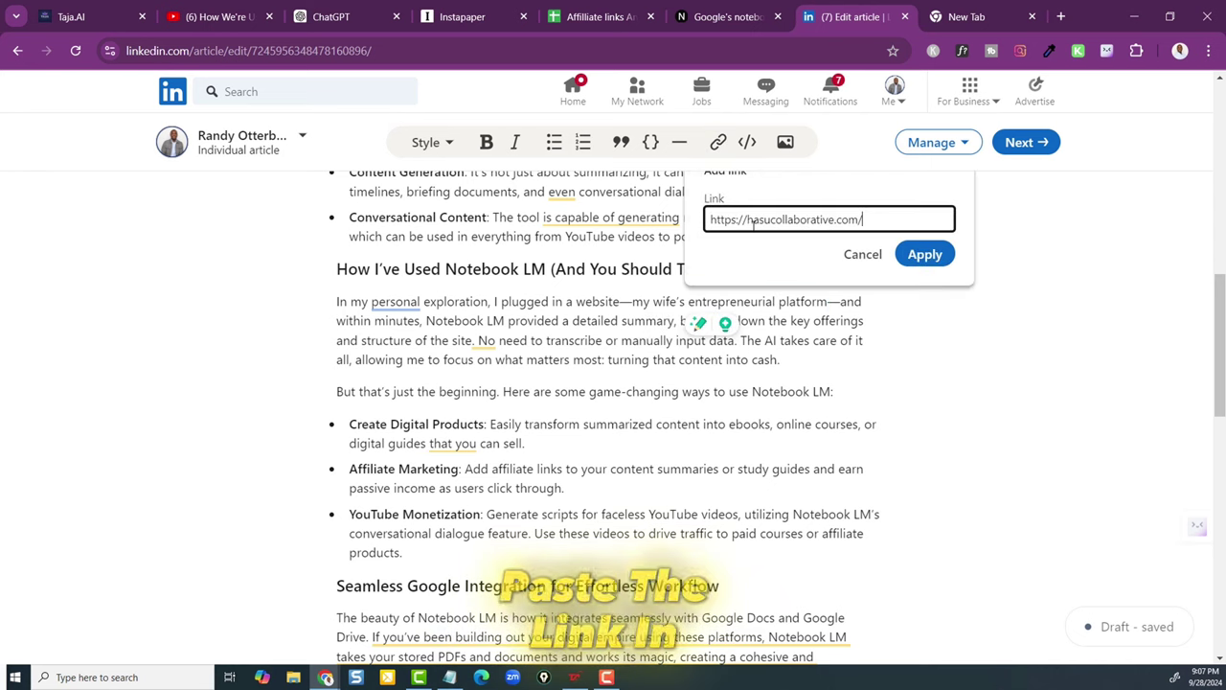
pyautogui.click(925, 254)
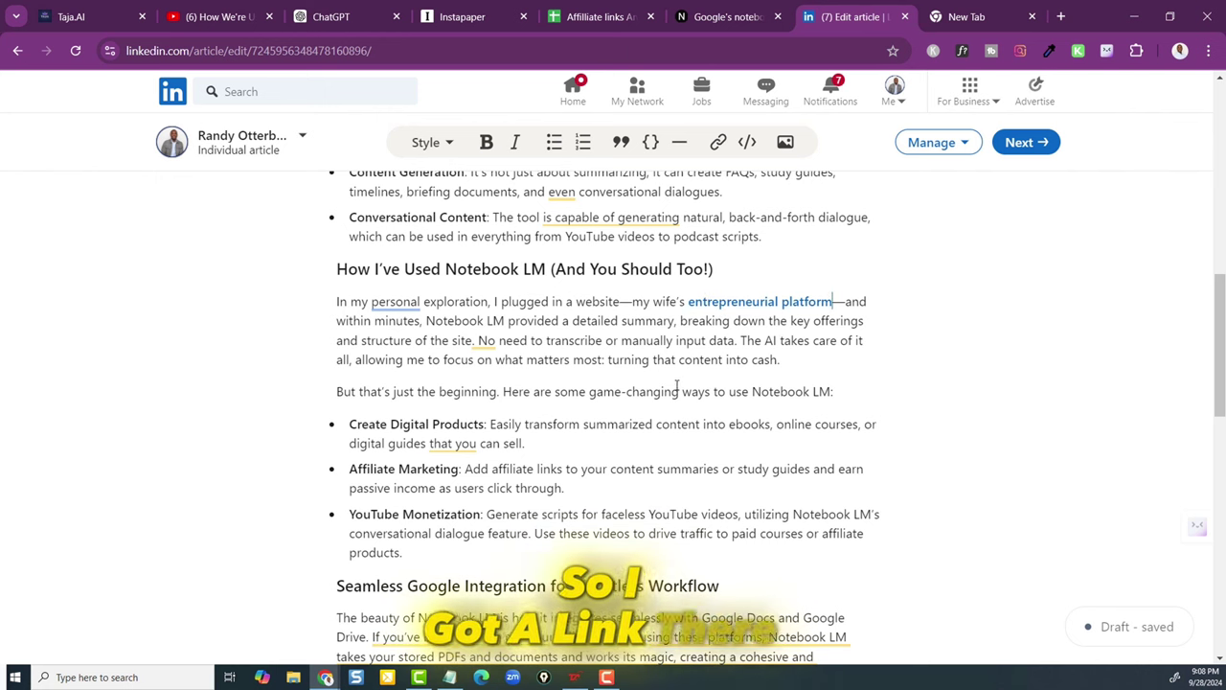
pyautogui.scroll(-3, 678, 386)
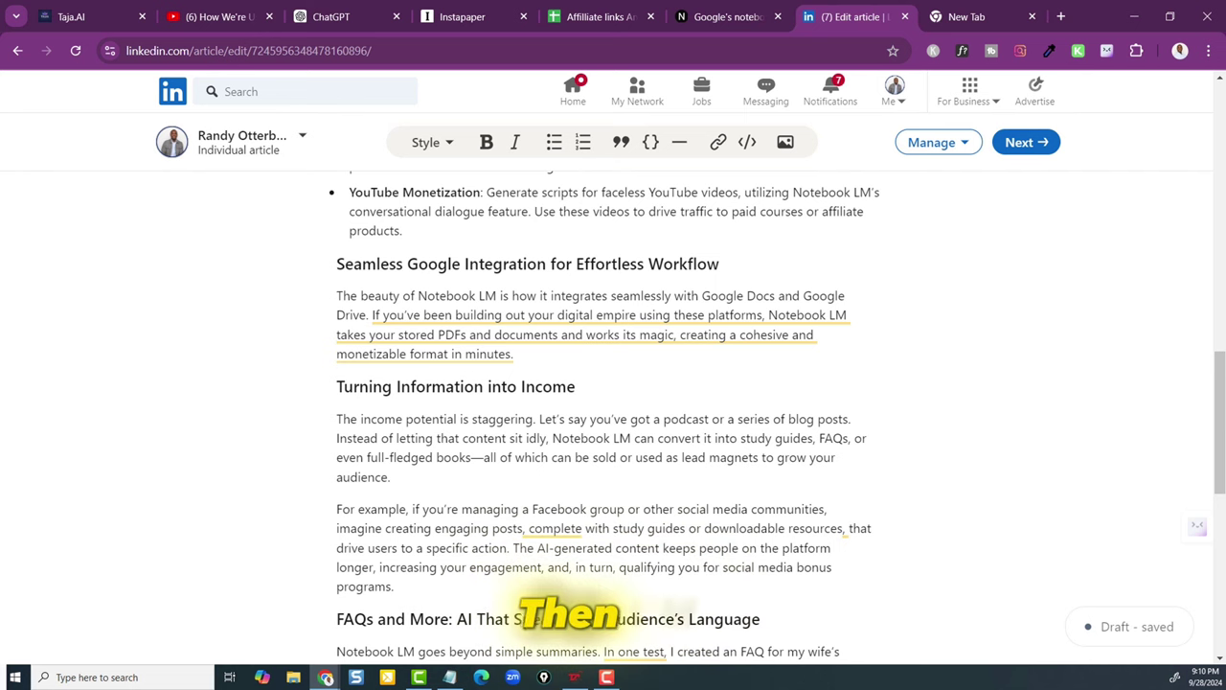
# - Scroll the LinkedIn draft down past 'The Future of Content Creation and Monetization' toward the conclusion
pyautogui.scroll(-5, 614, 412)
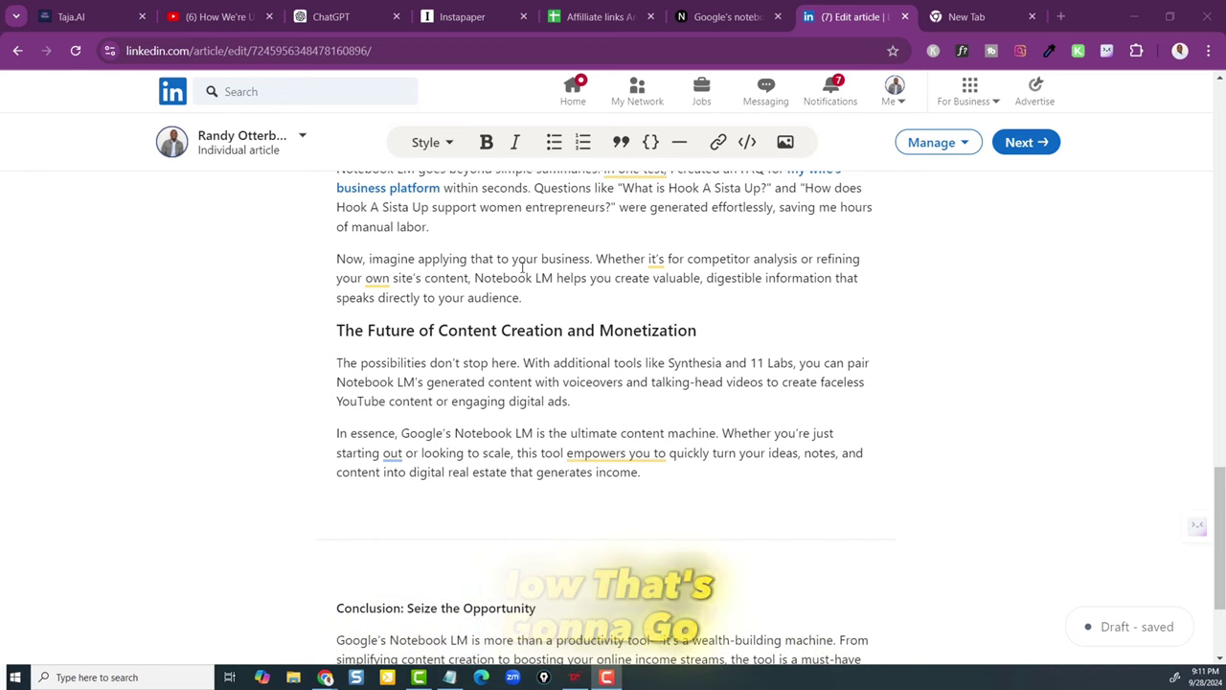
pyautogui.scroll(-2, 503, 383)
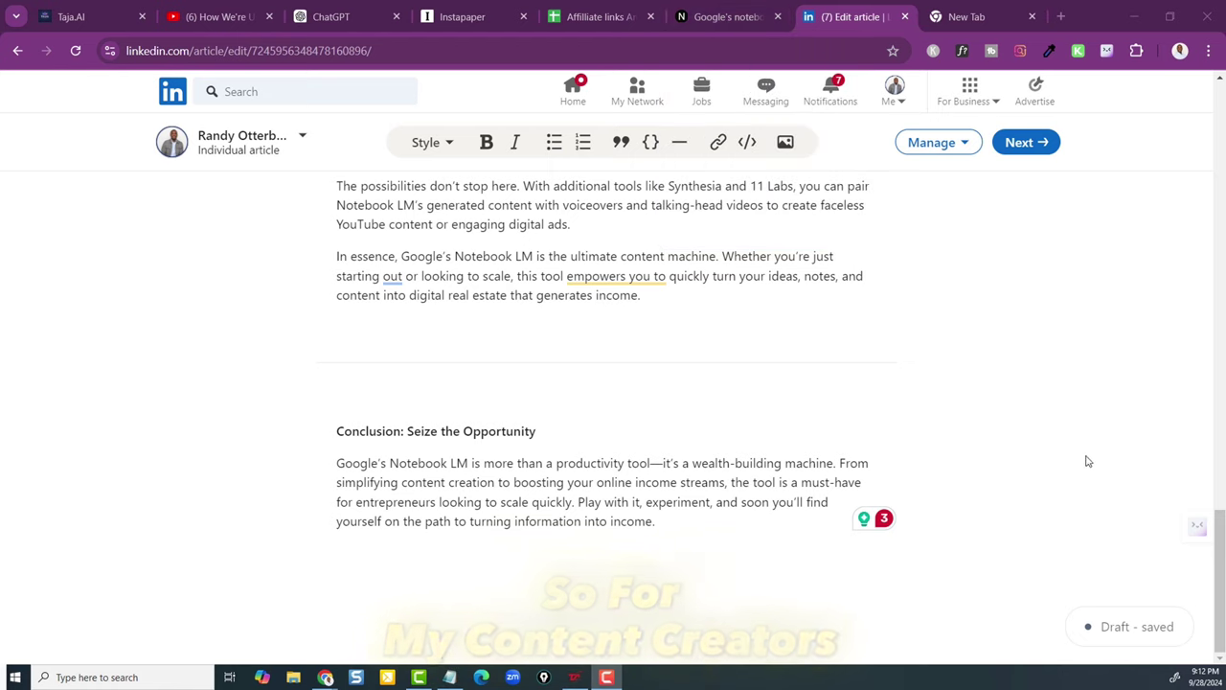
pyautogui.moveTo(512, 357)
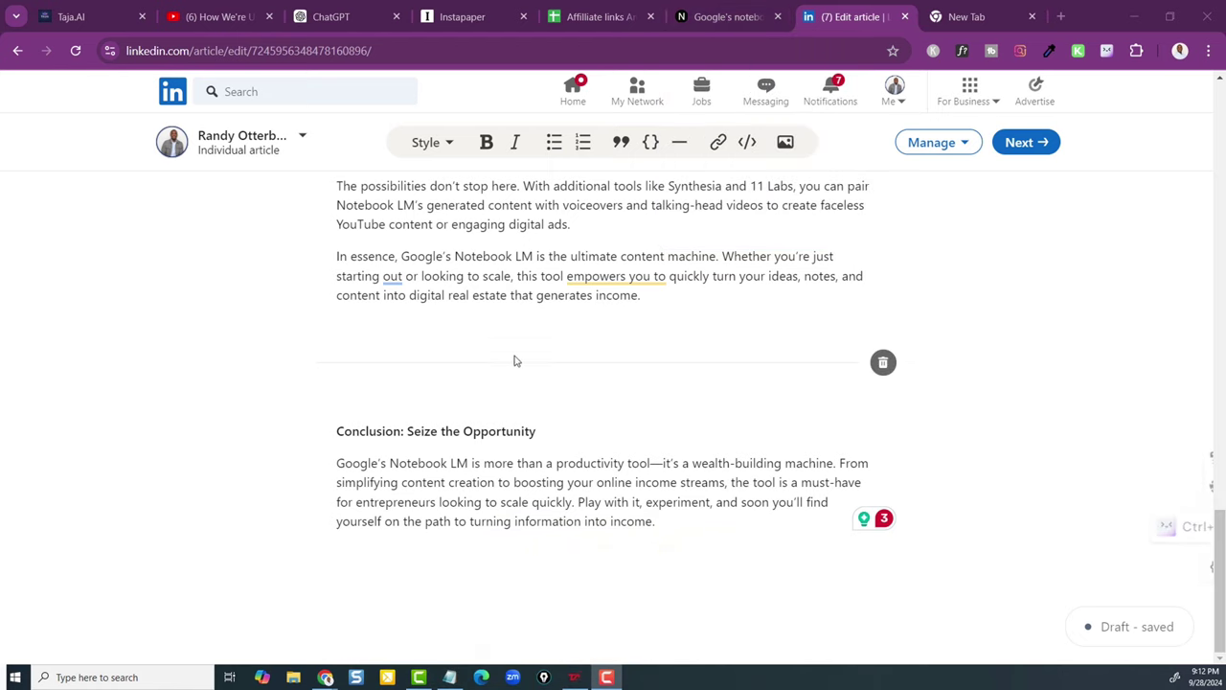